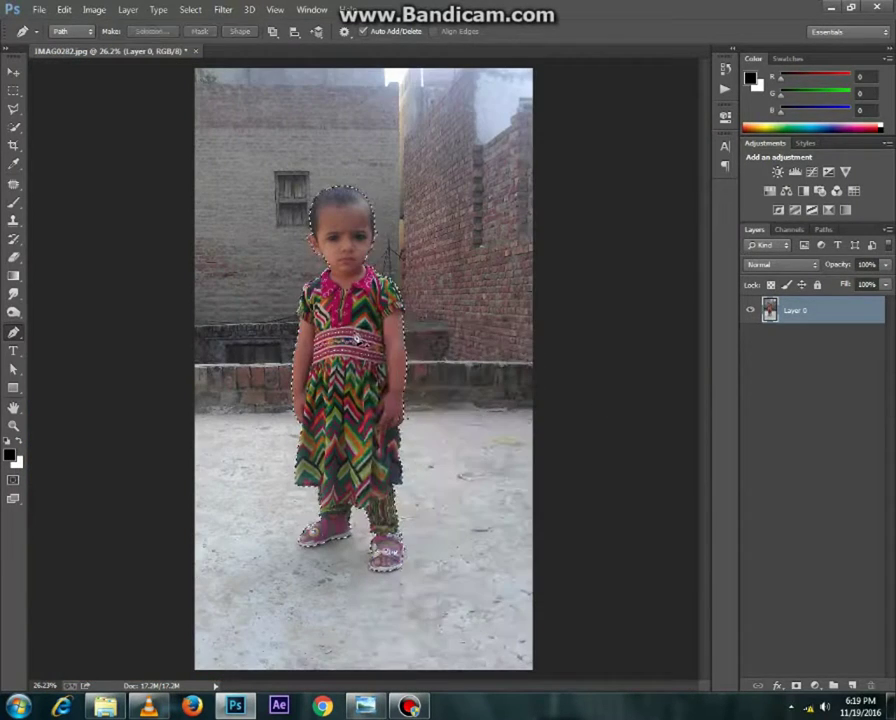
# Turn the closed Pen path around the child into a selection with Make Selection.
pyautogui.rightClick(362, 326)
pyautogui.click(410, 394)
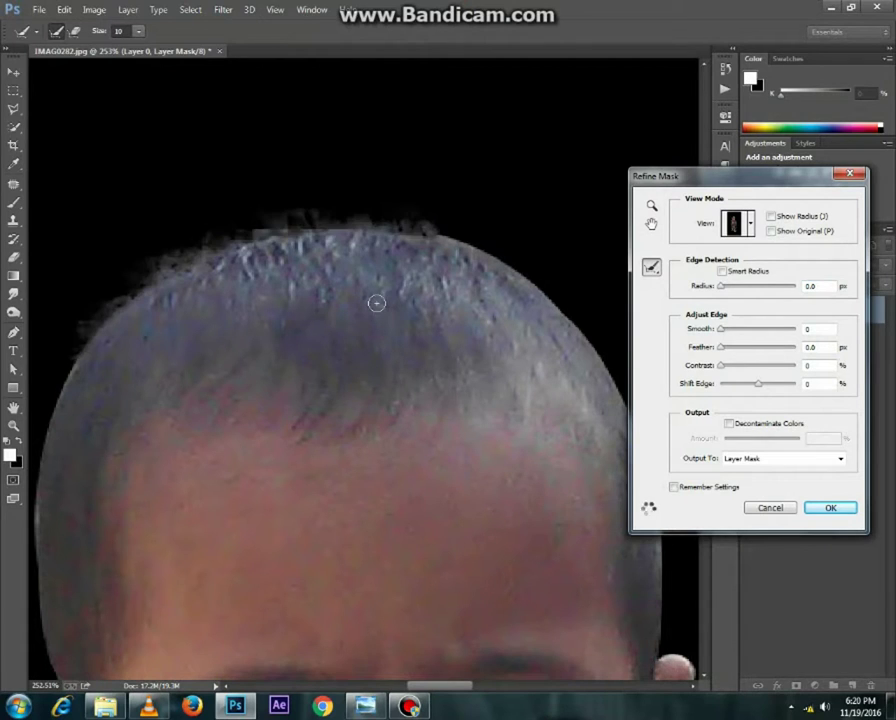
# Check the refined hair, ear and eye edges in Refine Mask and confirm the mask.
pyautogui.moveTo(424, 269); pyautogui.dragTo(242, 245)
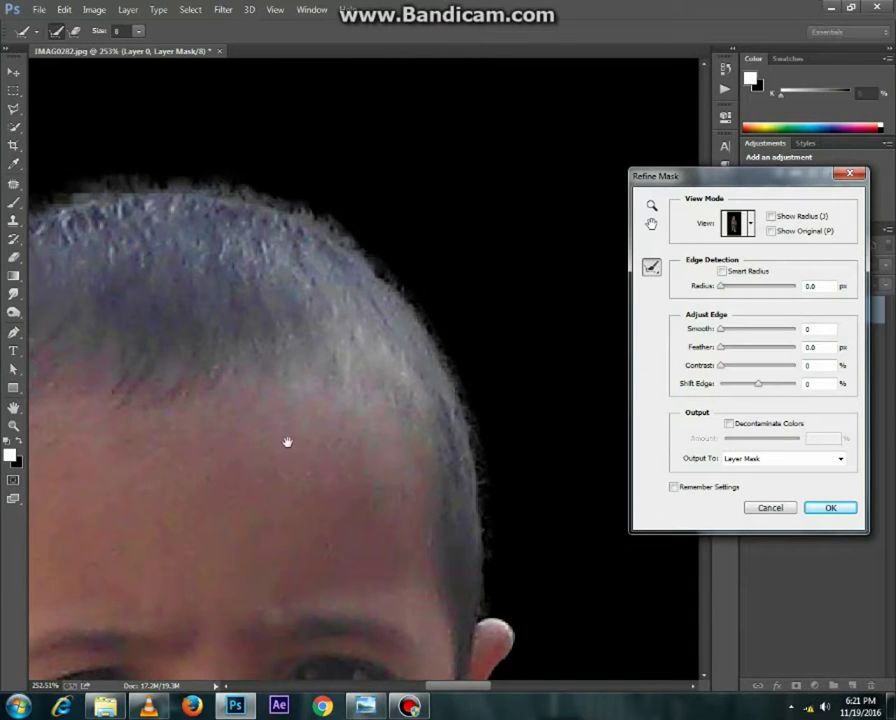
pyautogui.moveTo(390, 465); pyautogui.dragTo(590, 420)
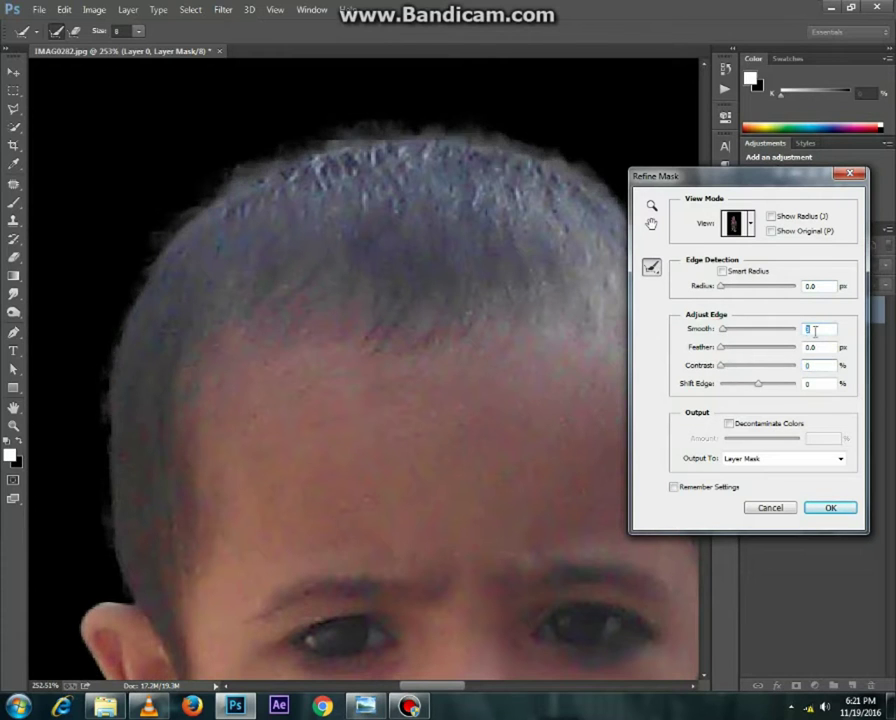
pyautogui.press('Return')
# Fit the photo on screen, load the mask as a selection and zoom in on the child's head.
pyautogui.hotkey('ctrl', '0')
pyautogui.keyDown('ctrl'); pyautogui.click(794, 310); pyautogui.keyUp('ctrl')
pyautogui.click(190, 9)
pyautogui.click(281, 138)
pyautogui.press('p')
pyautogui.click(319, 176)
pyautogui.hotkey('ctrl', '0')
# Lasso and delete the stray edge sliver beside the child's arm.
pyautogui.press('l')
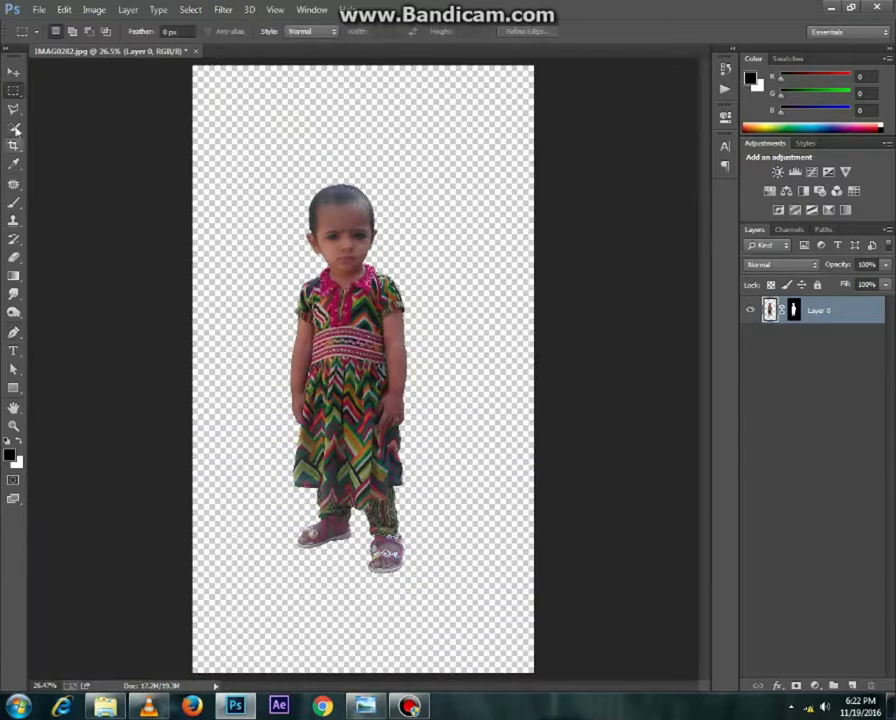
pyautogui.click(305, 350)
pyautogui.moveTo(324, 408); pyautogui.dragTo(217, 266)
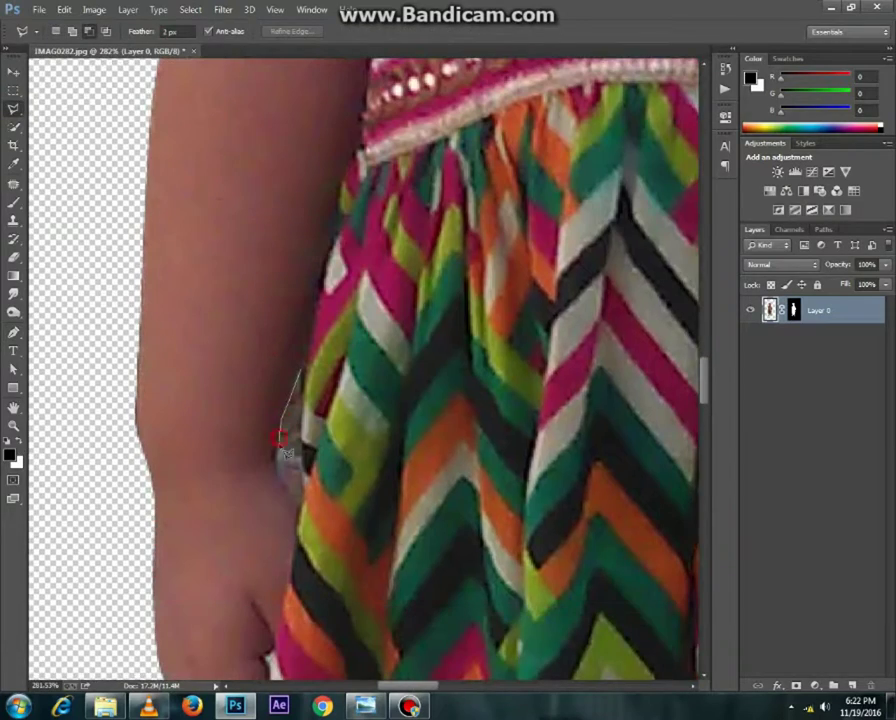
pyautogui.press('Delete')
pyautogui.rightClick(310, 395)
pyautogui.click(330, 118)
pyautogui.scroll(-10, 450, 380)
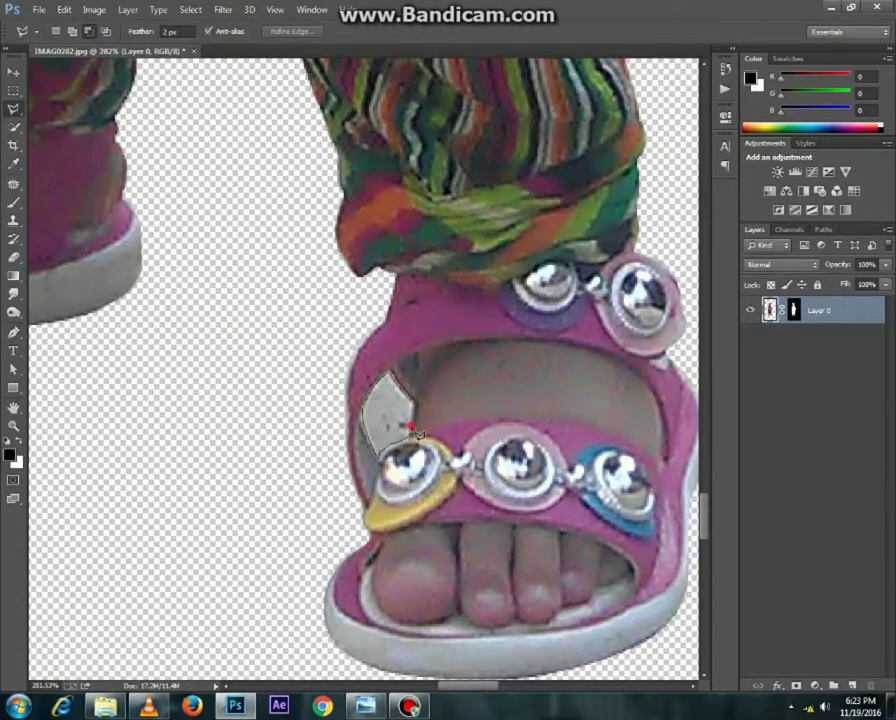
pyautogui.hotkey('ctrl', '0')
# Apply the layer mask so the cutout is baked permanently into Layer 0.
pyautogui.rightClick(794, 310)
pyautogui.rightClick(830, 310)
pyautogui.rightClick(794, 310)
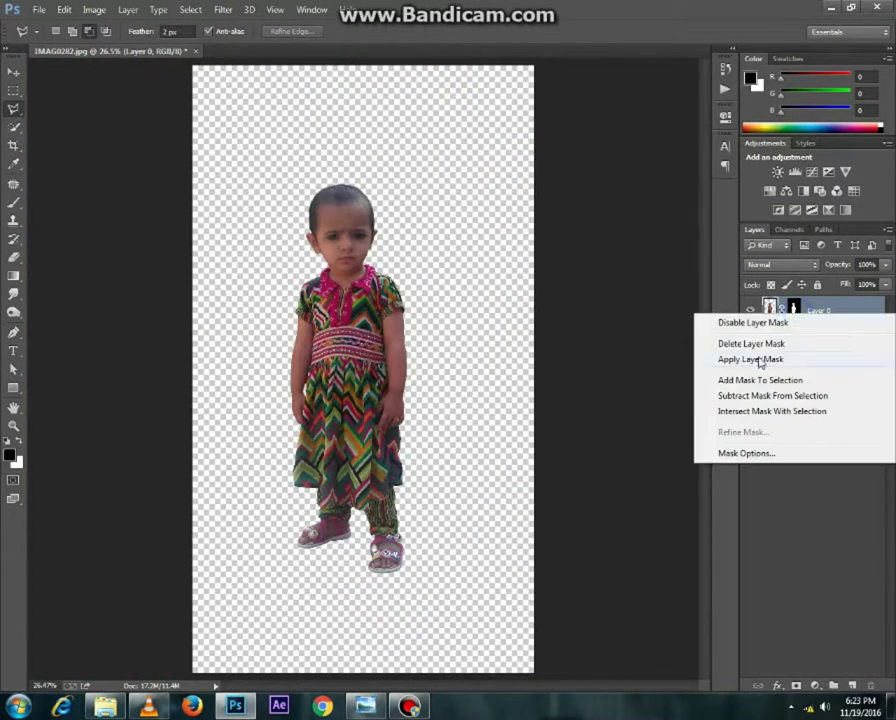
pyautogui.click(770, 360)
# Puppet Warp the child with pins on upper body, waistband, arm and hem, then commit.
pyautogui.moveTo(222, 153); pyautogui.dragTo(468, 490)
pyautogui.click(64, 9)
pyautogui.click(90, 256)
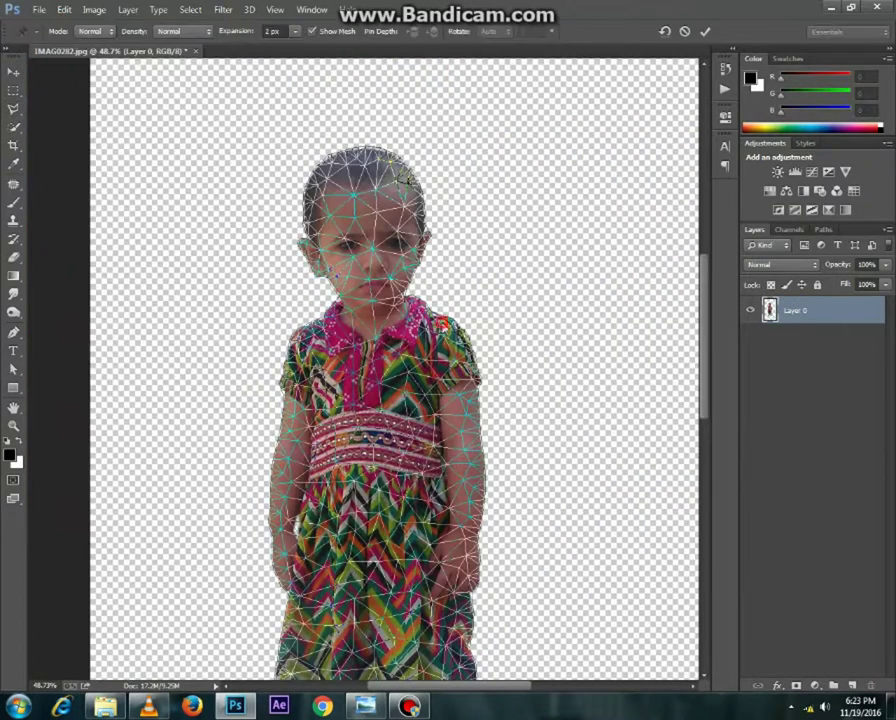
pyautogui.scroll(-2, 375, 599)
pyautogui.click(343, 358)
pyautogui.click(377, 427)
pyautogui.click(414, 502)
pyautogui.click(376, 557)
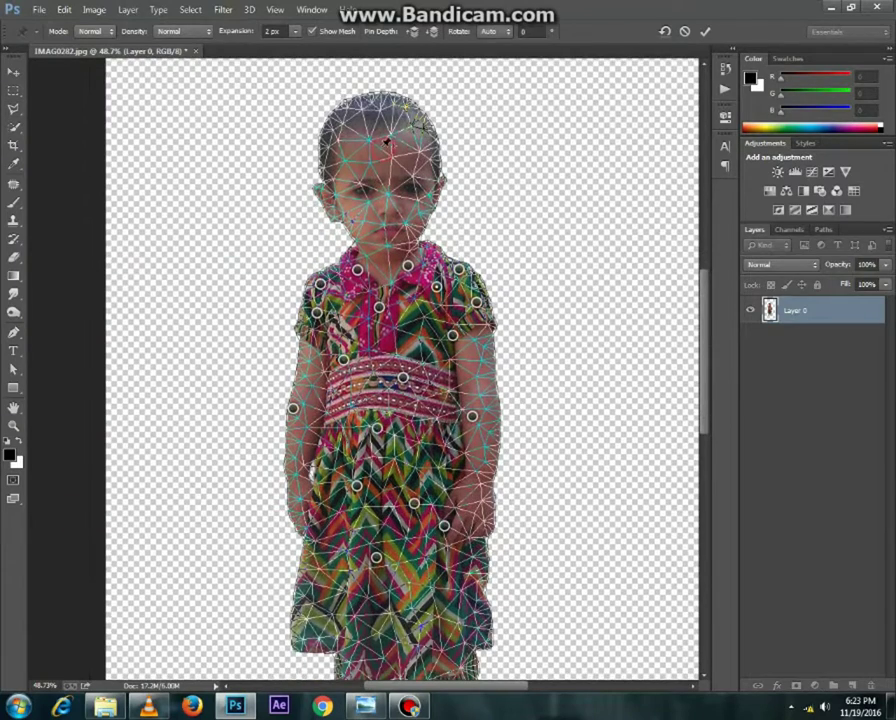
pyautogui.press('Return')
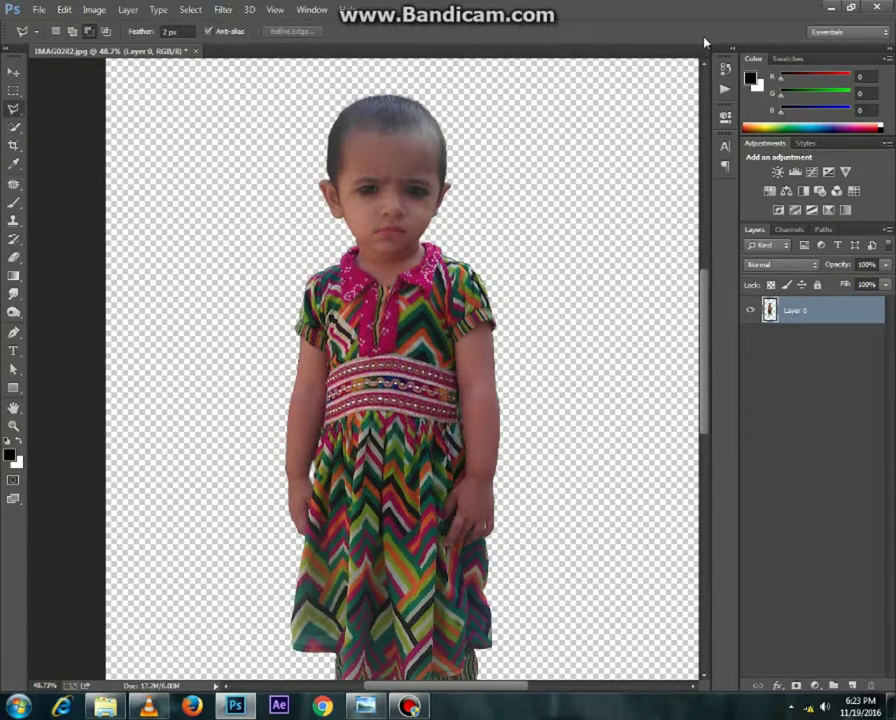
pyautogui.scroll(5, 323, 295)
pyautogui.click(304, 361)
pyautogui.hotkey('ctrl', '0')
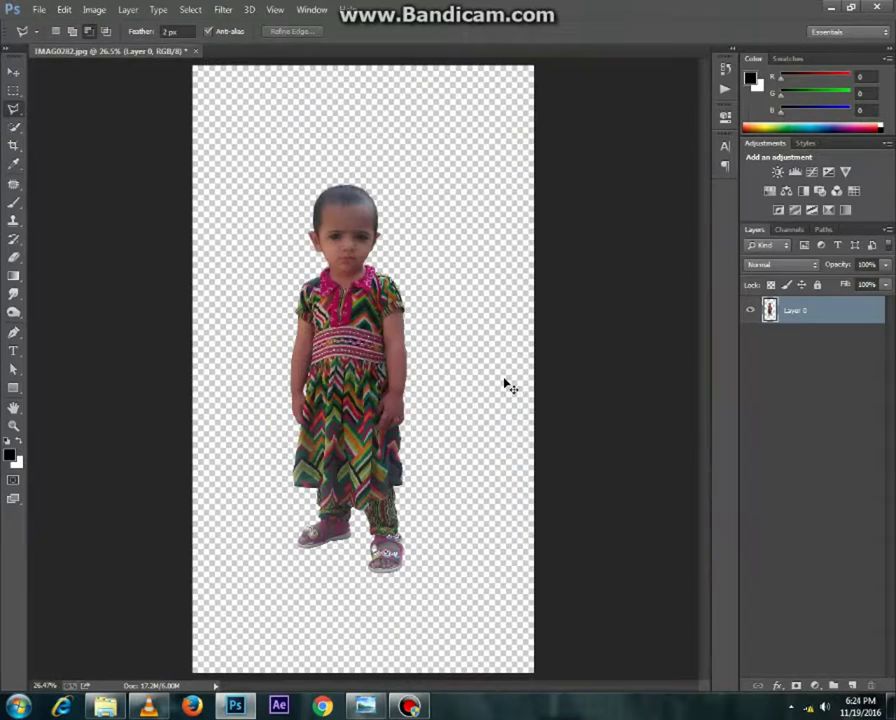
# Brighten the cut-out child with a Levels adjustment.
pyautogui.hotkey('ctrl', 'm')
pyautogui.press('Escape')
pyautogui.hotkey('ctrl', 'l')
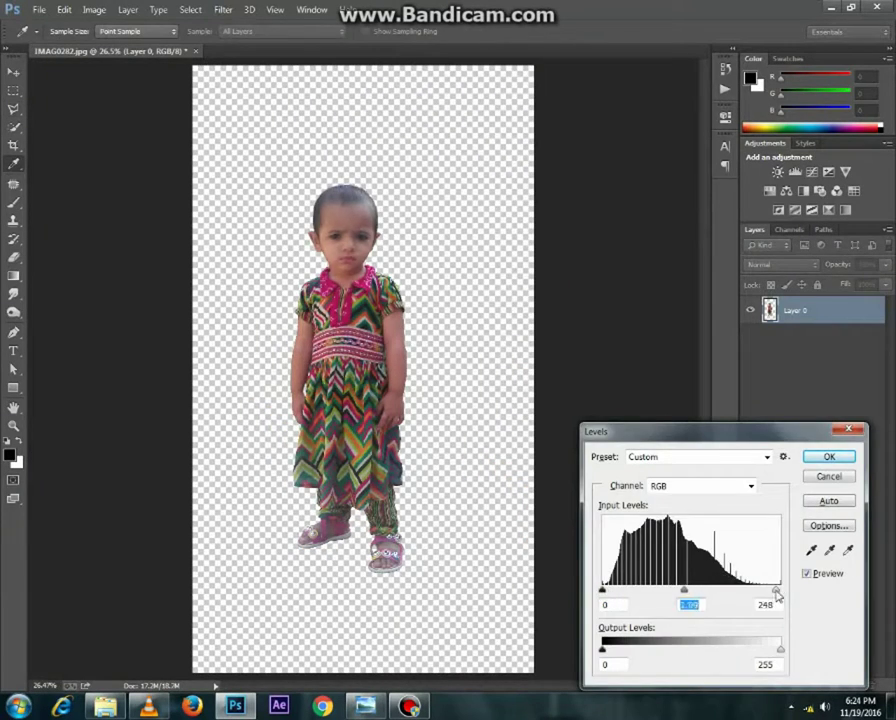
pyautogui.press('Return')
pyautogui.click(223, 9)
# Raise the child's exposure in Camera Raw Filter, then open peek___by_arctic_stock.jpg.
pyautogui.click(255, 90)
pyautogui.moveTo(740, 287); pyautogui.dragTo(750, 288)
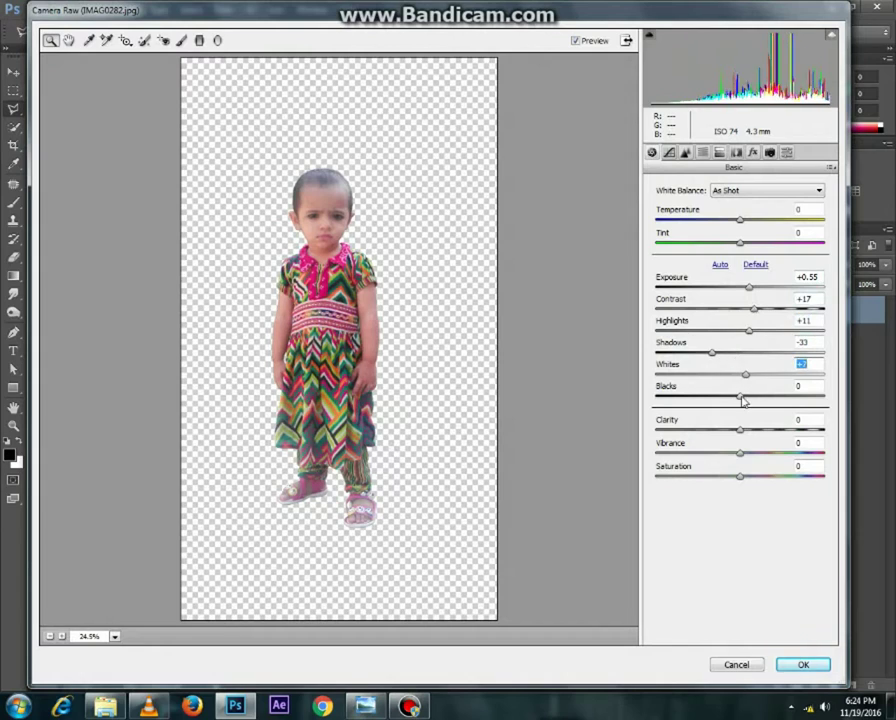
pyautogui.press('Return')
pyautogui.click(105, 706)
pyautogui.moveTo(544, 104); pyautogui.dragTo(436, 35)
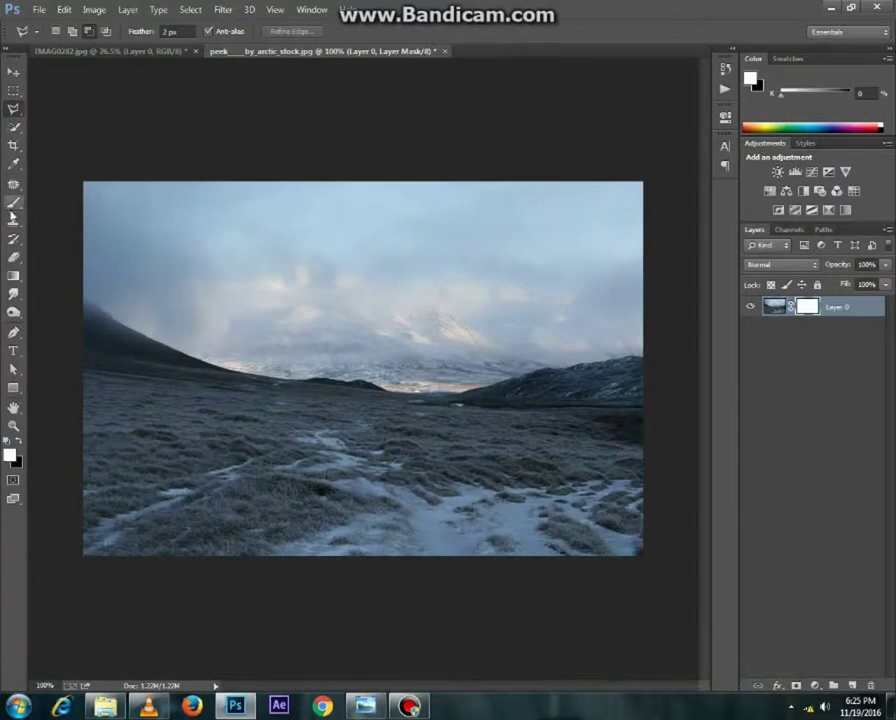
# Mask out the arctic landscape's sky, enlarge it to about 110% and soften its top edge.
pyautogui.moveTo(100, 200)
pyautogui.mouseDown()
pyautogui.moveTo(274, 180)
pyautogui.moveTo(604, 176)
pyautogui.moveTo(88, 296)
pyautogui.moveTo(465, 345)
pyautogui.moveTo(714, 340)
pyautogui.moveTo(76, 356)
pyautogui.mouseUp()
pyautogui.hotkey('ctrl', 't')
pyautogui.moveTo(642, 557); pyautogui.dragTo(668, 578)
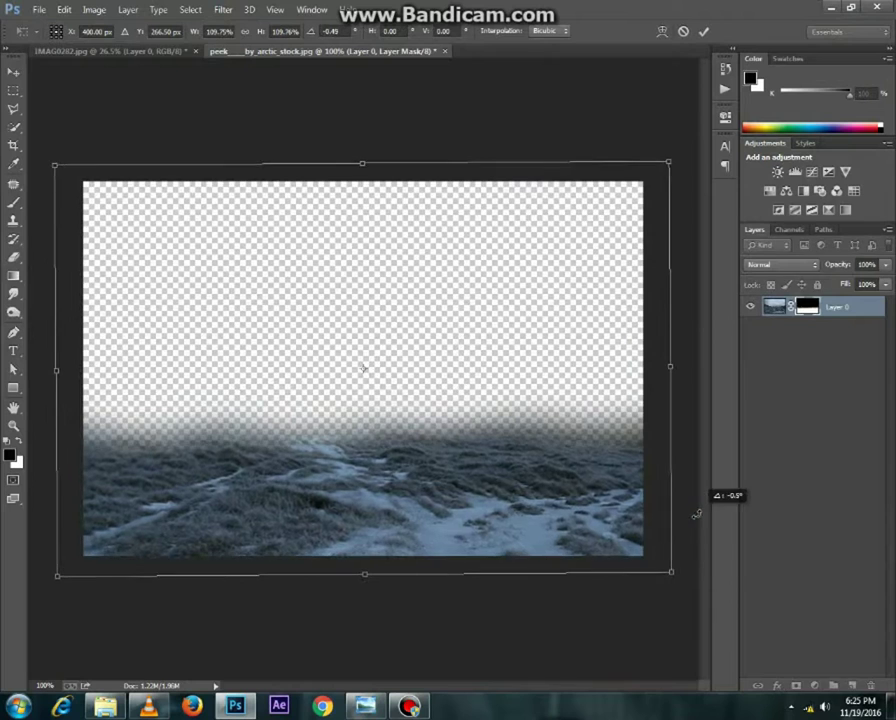
pyautogui.moveTo(590, 468); pyautogui.dragTo(585, 478)
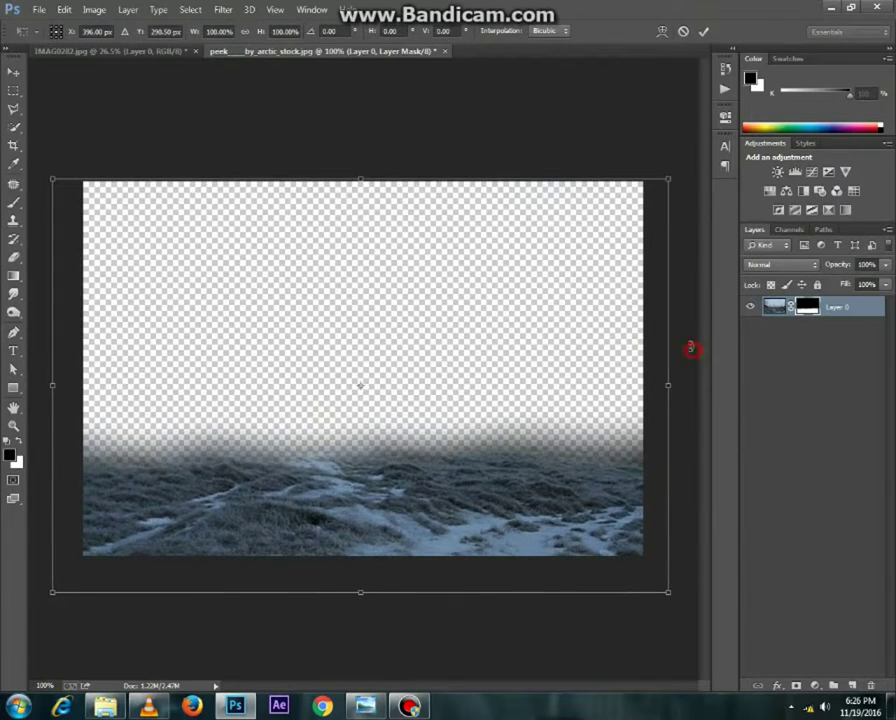
pyautogui.press('Return')
pyautogui.moveTo(90, 420); pyautogui.dragTo(640, 410)
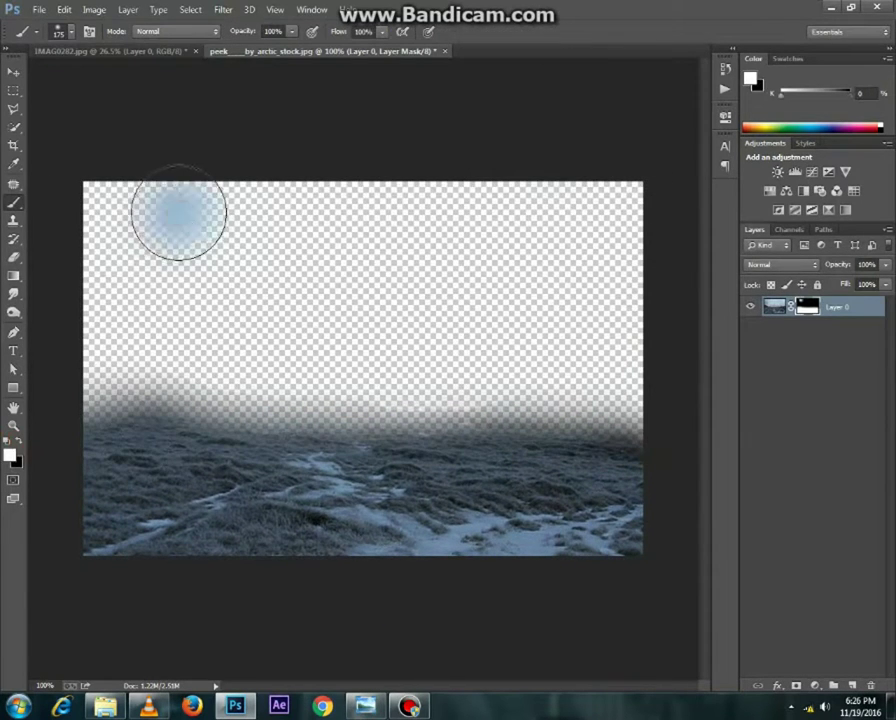
# Place the cloudy field photo, scale it up and move it below the landscape.
pyautogui.hotkey('alt', 'Tab')
pyautogui.moveTo(620, 105); pyautogui.dragTo(350, 330)
pyautogui.click(704, 33)
pyautogui.hotkey('ctrl', 't')
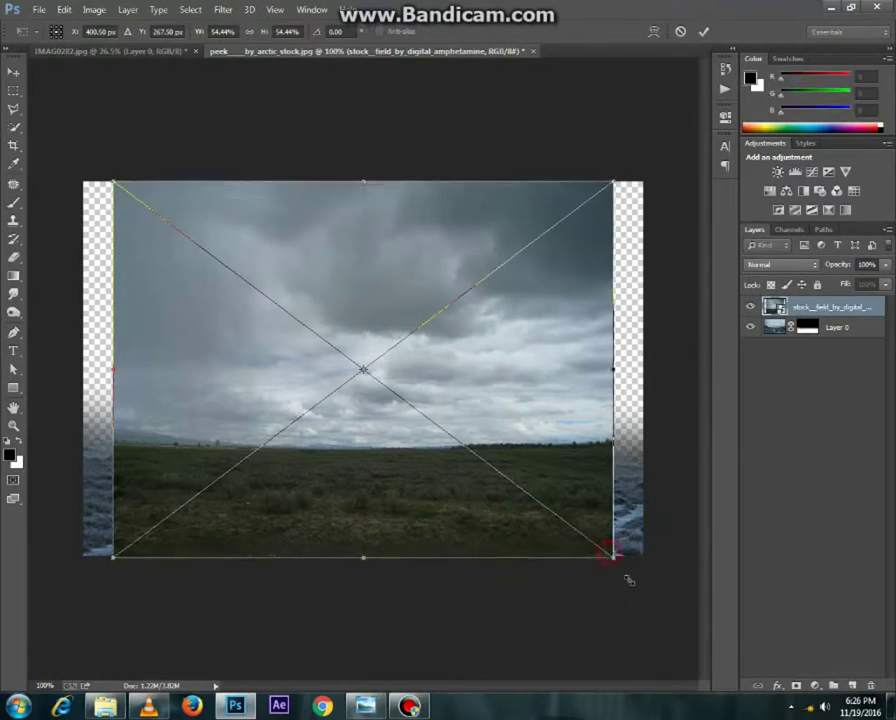
pyautogui.moveTo(612, 555); pyautogui.dragTo(698, 636)
pyautogui.press('Return')
pyautogui.hotkey('ctrl', '[')
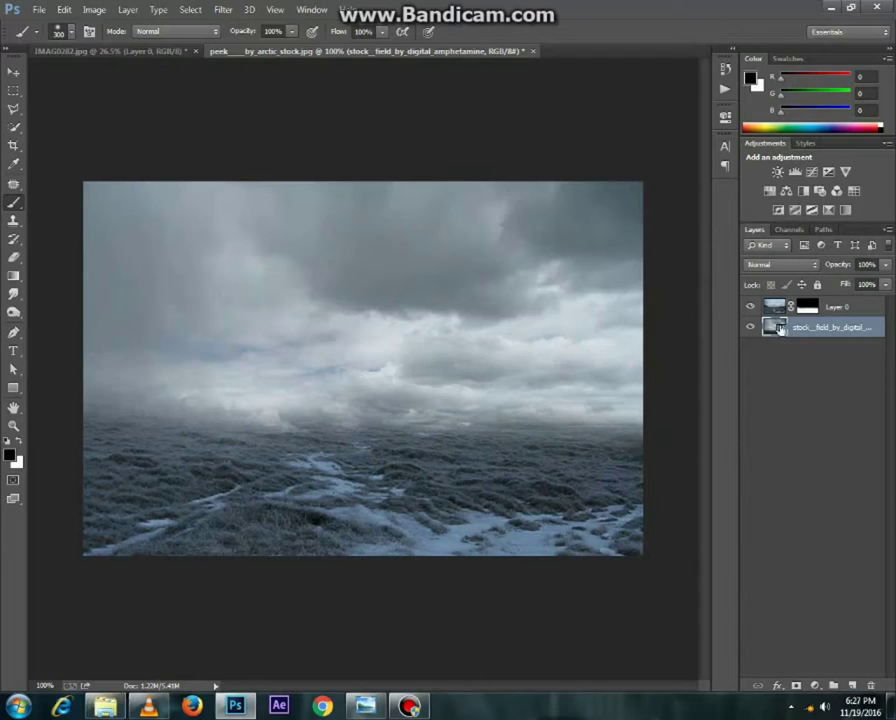
# Place the moon image above Layer 0, scaling and rotating it nearly upright and raising it.
pyautogui.press('v')
pyautogui.moveTo(390, 302); pyautogui.dragTo(285, 505)
pyautogui.moveTo(152, 104); pyautogui.dragTo(378, 385)
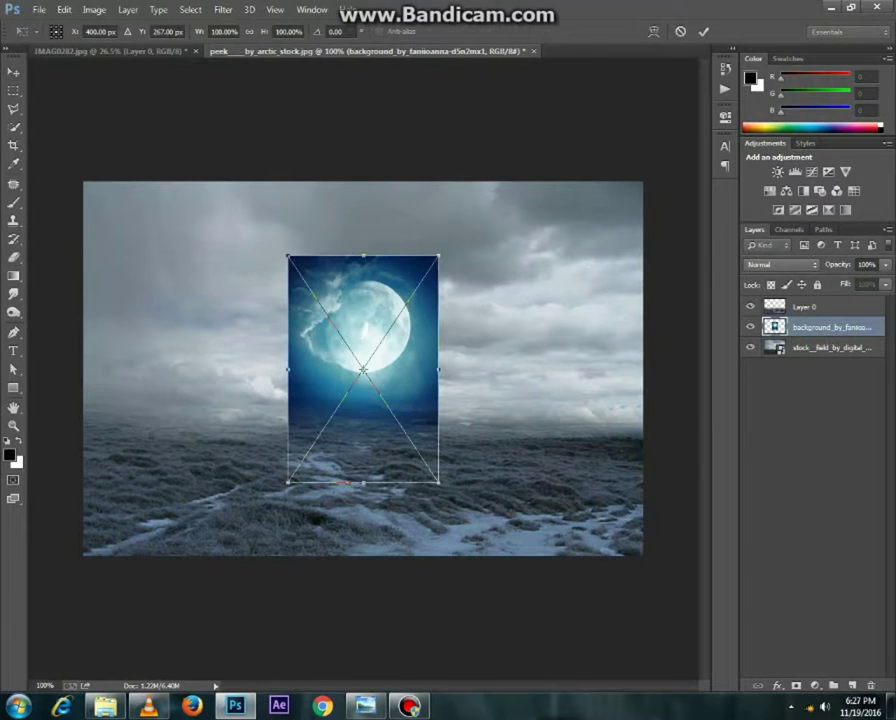
pyautogui.press('Return')
pyautogui.hotkey('ctrl', ']')
pyautogui.hotkey('ctrl', 't')
pyautogui.moveTo(440, 482)
pyautogui.mouseDown()
pyautogui.moveTo(490, 576)
pyautogui.moveTo(370, 605)
pyautogui.moveTo(300, 560)
pyautogui.mouseUp()
pyautogui.moveTo(372, 440); pyautogui.dragTo(362, 324)
pyautogui.press('Return')
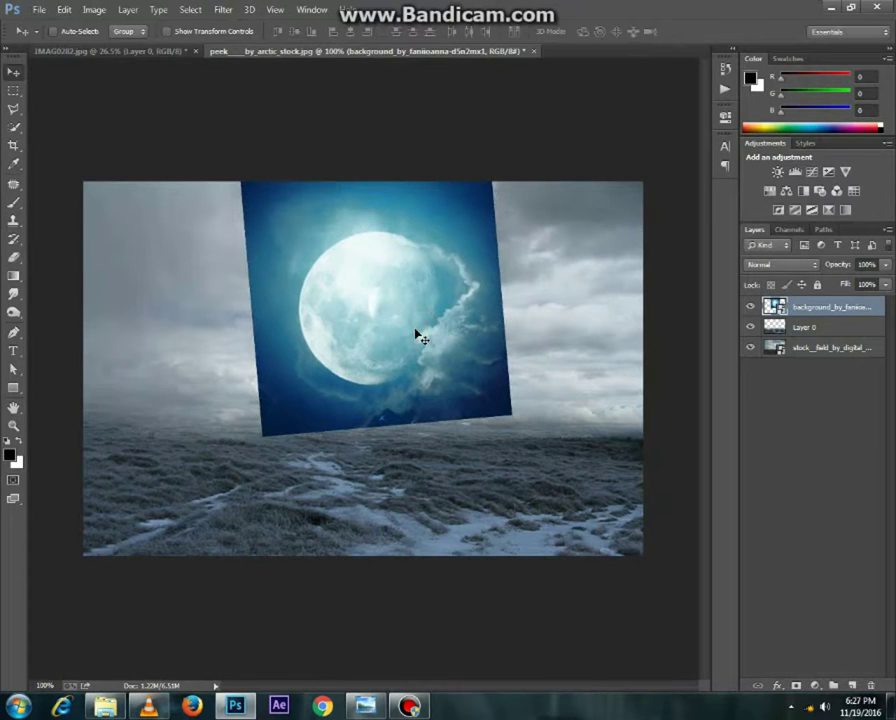
# Scale the moon up a little more and move it higher in the sky.
pyautogui.hotkey('ctrl', 't')
pyautogui.moveTo(511, 412); pyautogui.dragTo(524, 424)
pyautogui.moveTo(406, 366); pyautogui.dragTo(400, 360)
pyautogui.moveTo(540, 432); pyautogui.dragTo(548, 420)
pyautogui.press('Return')
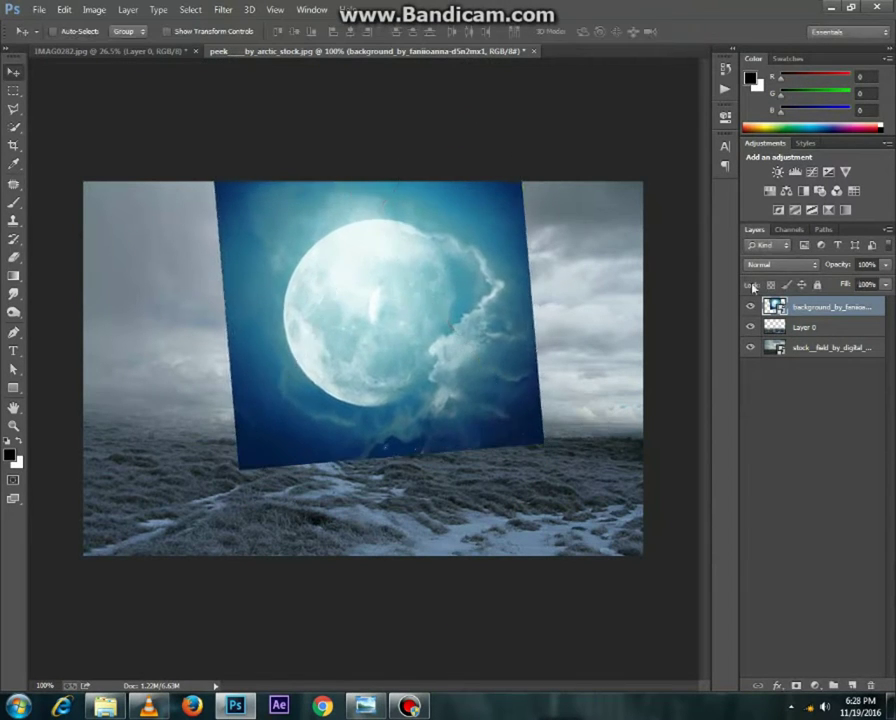
# Hide the moon layer and adjust the field photo layer's transform.
pyautogui.click(750, 306)
pyautogui.click(800, 347)
pyautogui.hotkey('ctrl', 't')
pyautogui.hotkey('ctrl', '-')
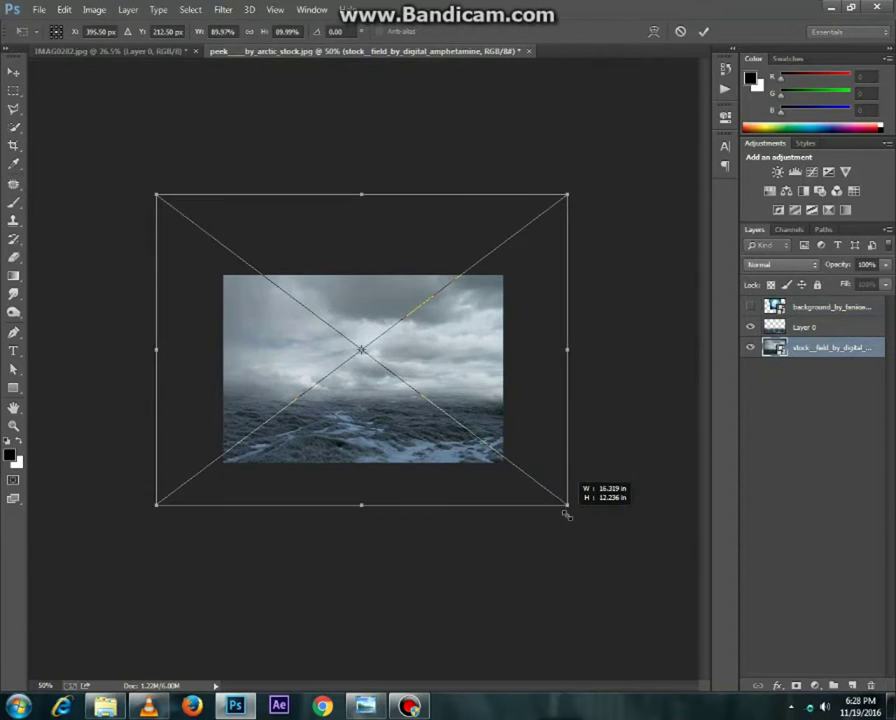
pyautogui.press('Return')
pyautogui.hotkey('ctrl', '0')
pyautogui.rightClick(800, 347)
pyautogui.click(654, 270)
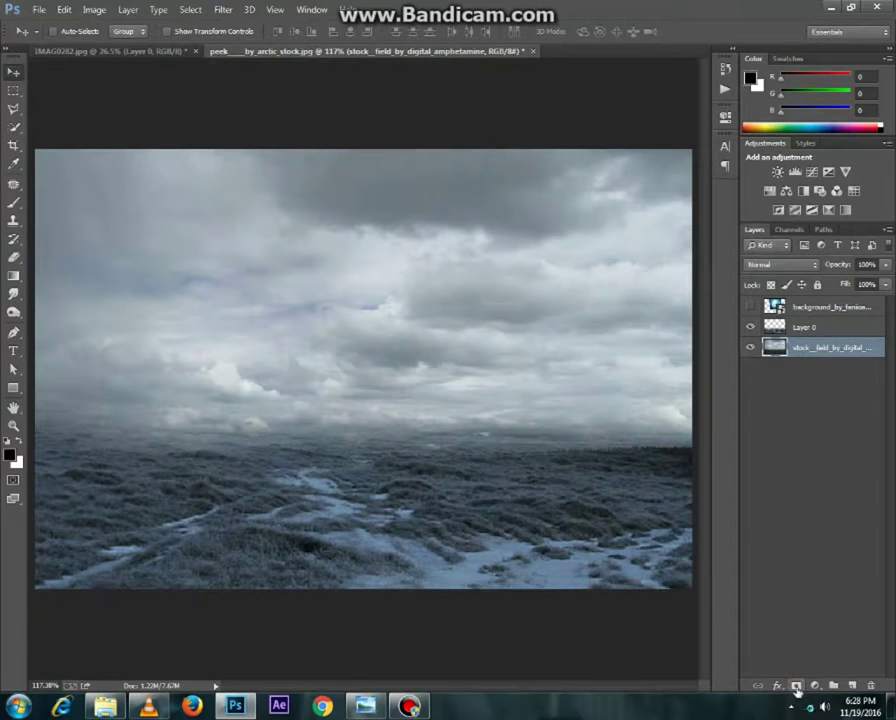
# Resize the field photo and paint haze across the horizon band on Layer 0.
pyautogui.keyDown('ctrl'); pyautogui.click(848, 684); pyautogui.keyUp('ctrl')
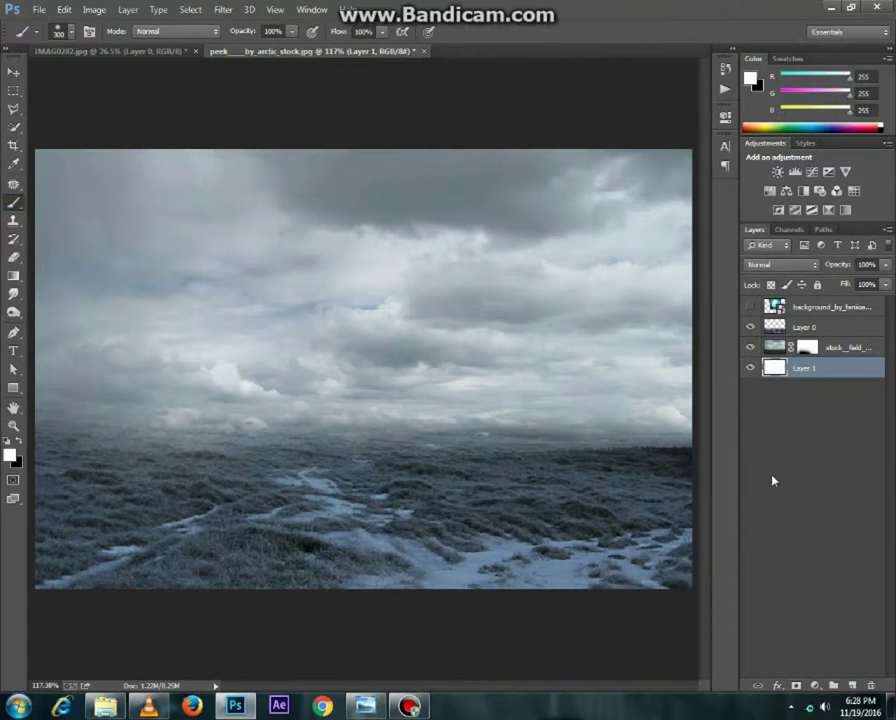
pyautogui.click(806, 347)
pyautogui.press('x')
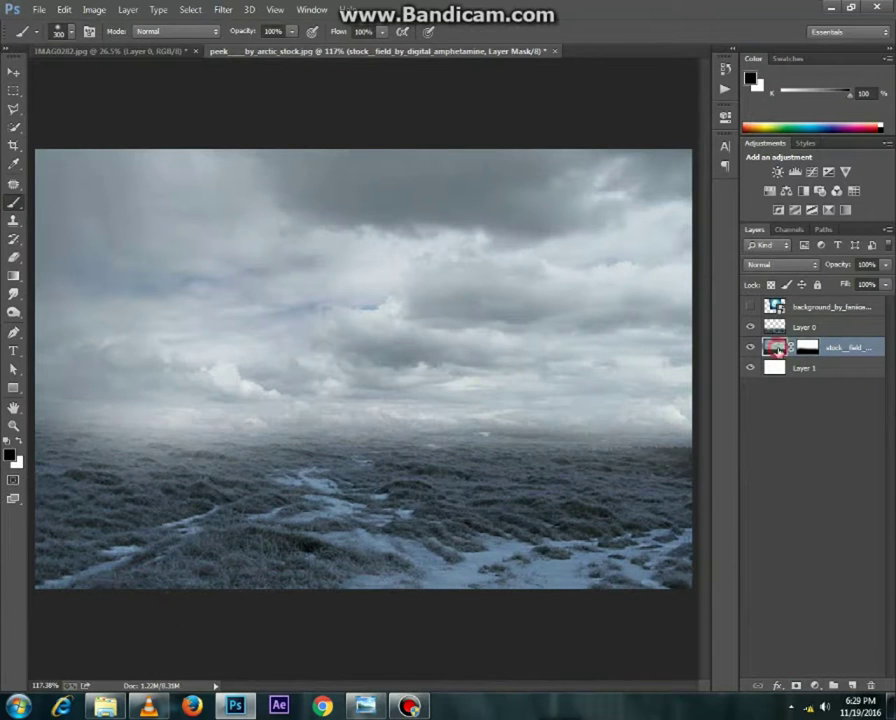
pyautogui.click(777, 348)
pyautogui.hotkey('ctrl', 't')
pyautogui.hotkey('ctrl', '-')
pyautogui.hotkey('ctrl', '-')
pyautogui.moveTo(533, 291); pyautogui.dragTo(694, 210)
pyautogui.press('Return')
pyautogui.hotkey('ctrl', '0')
pyautogui.press('b')
pyautogui.click(804, 327)
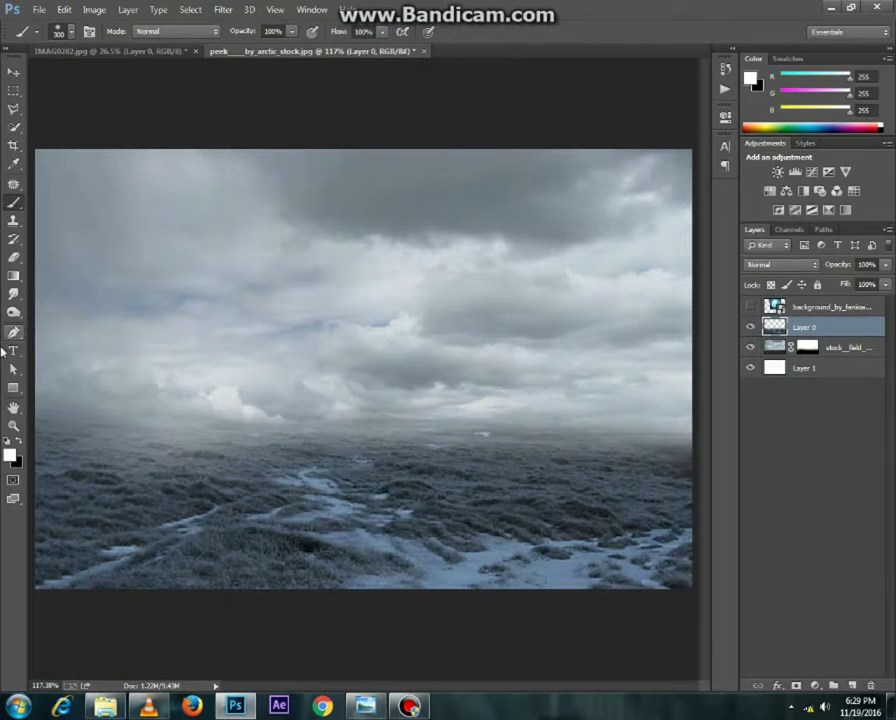
pyautogui.moveTo(87, 383); pyautogui.dragTo(524, 372)
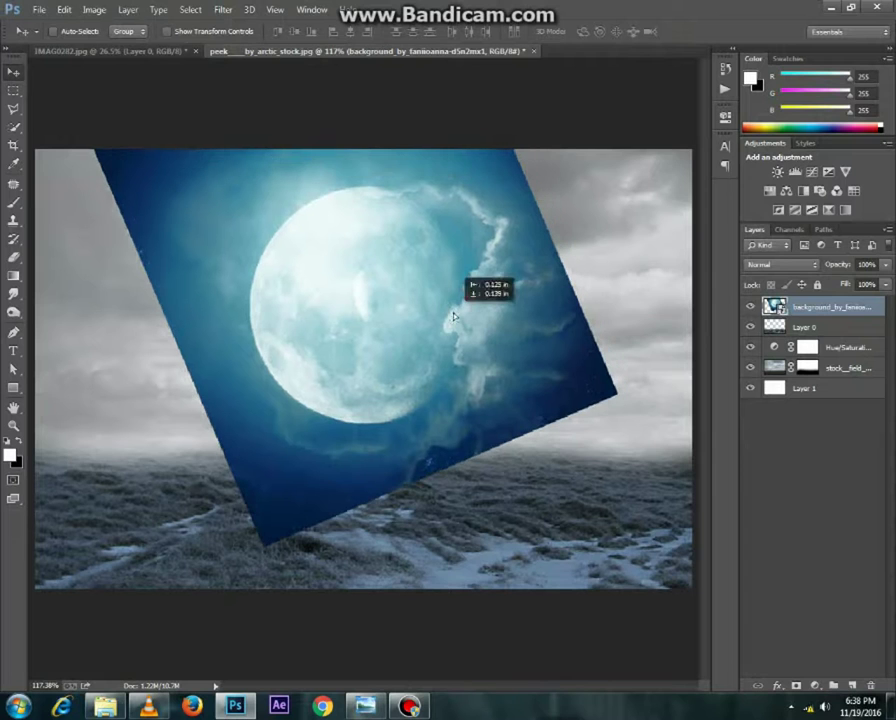
# Mask the moon layer, painting out its lower part and blue frame with a 400 brush.
pyautogui.click(796, 686)
pyautogui.press('b')
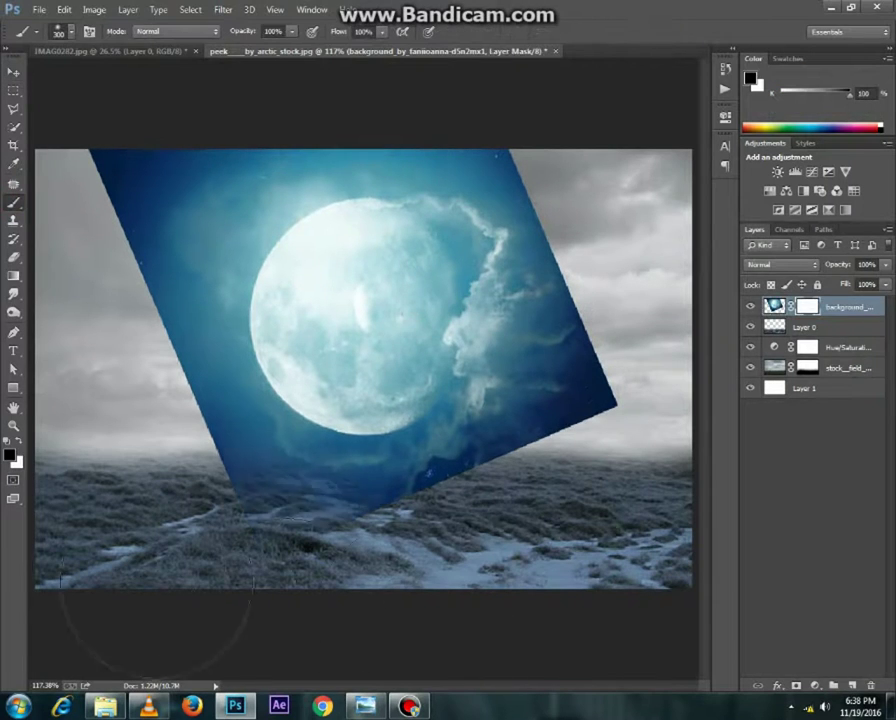
pyautogui.moveTo(220, 640); pyautogui.dragTo(443, 670)
pyautogui.moveTo(443, 595)
pyautogui.mouseDown()
pyautogui.moveTo(630, 250)
pyautogui.moveTo(524, 80)
pyautogui.moveTo(56, 430)
pyautogui.moveTo(145, 530)
pyautogui.mouseUp()
pyautogui.press(']')
pyautogui.press(']')
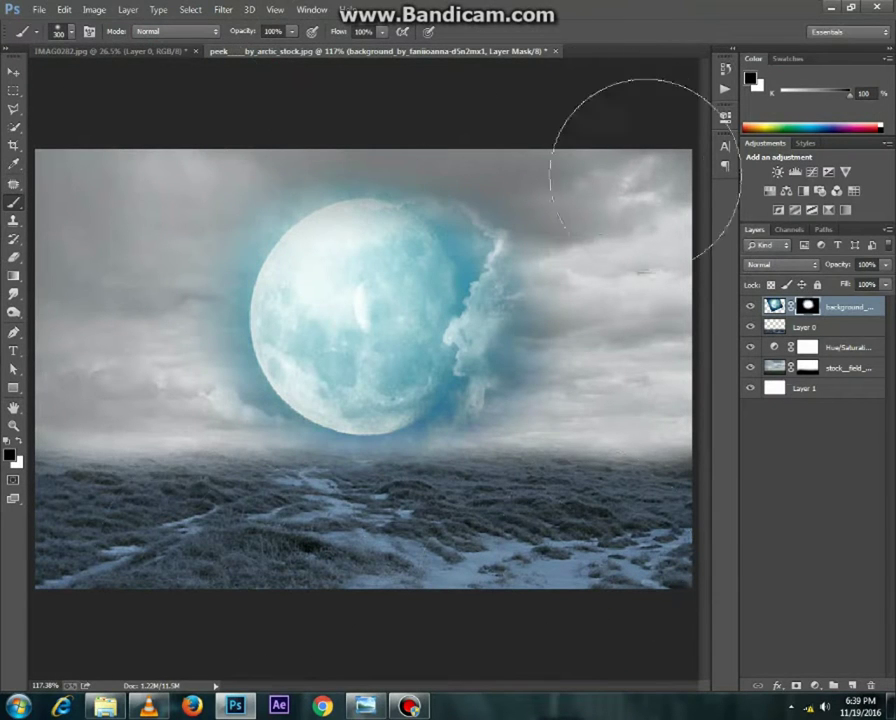
# Enlarge the moon and cloud layer slightly, to about 104%.
pyautogui.press('v')
pyautogui.hotkey('ctrl', 't')
pyautogui.moveTo(560, 584); pyautogui.dragTo(598, 600)
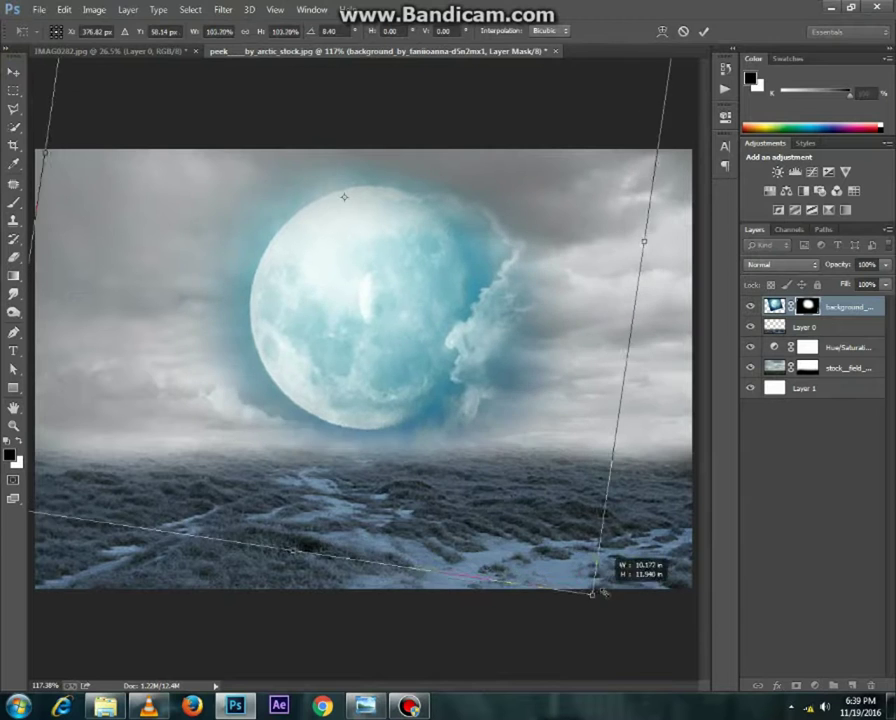
pyautogui.doubleClick(362, 302)
pyautogui.rightClick(808, 306)
# Apply the moon's mask and add Hue/Saturation and Vibrance layers with lowered saturation.
pyautogui.click(744, 352)
pyautogui.click(815, 686)
pyautogui.click(776, 518)
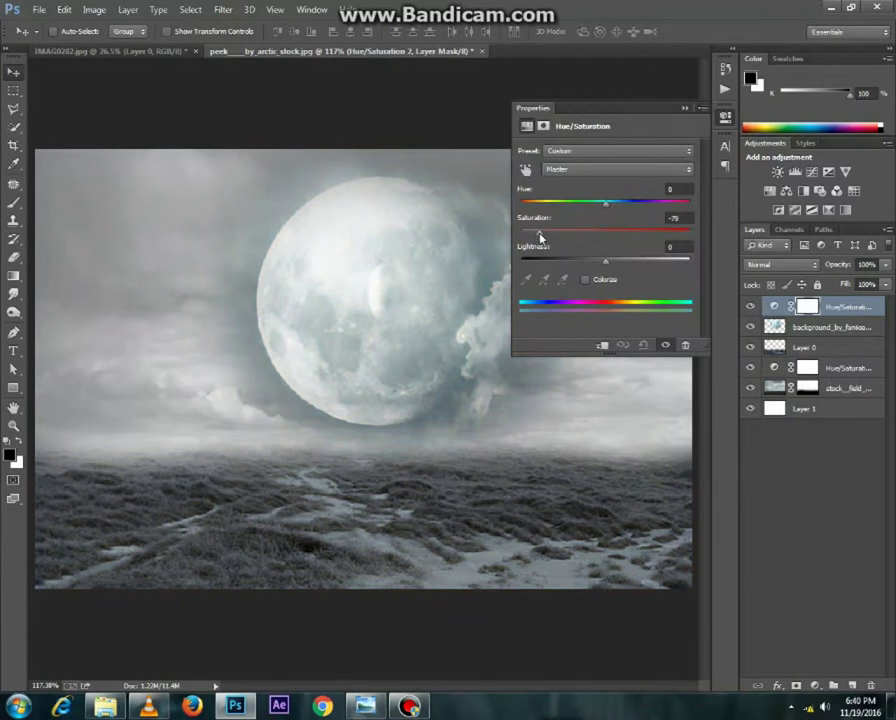
pyautogui.click(815, 686)
pyautogui.click(740, 500)
pyautogui.moveTo(605, 192); pyautogui.dragTo(585, 192)
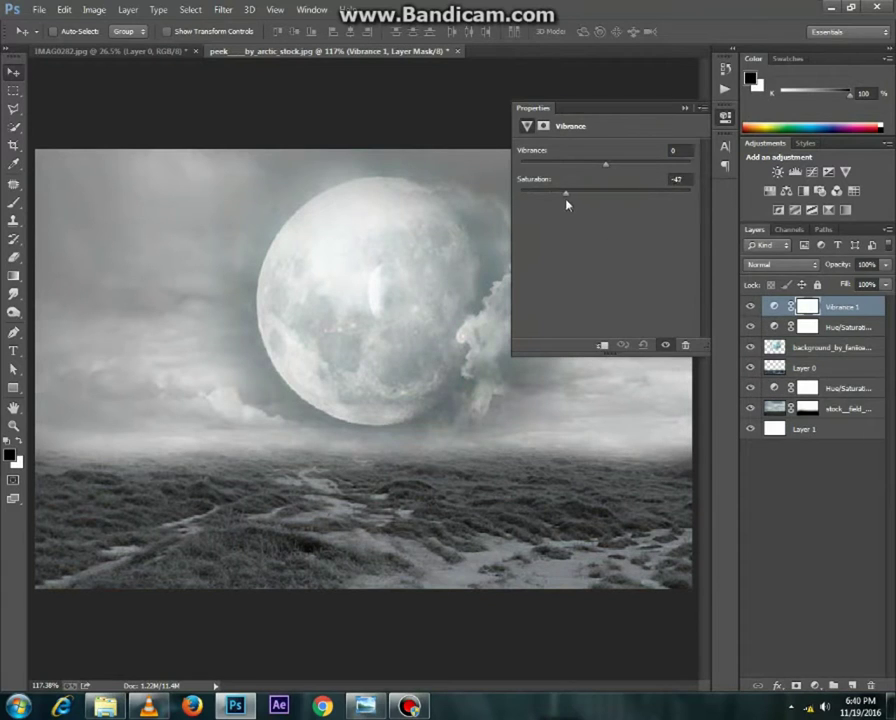
pyautogui.click(685, 107)
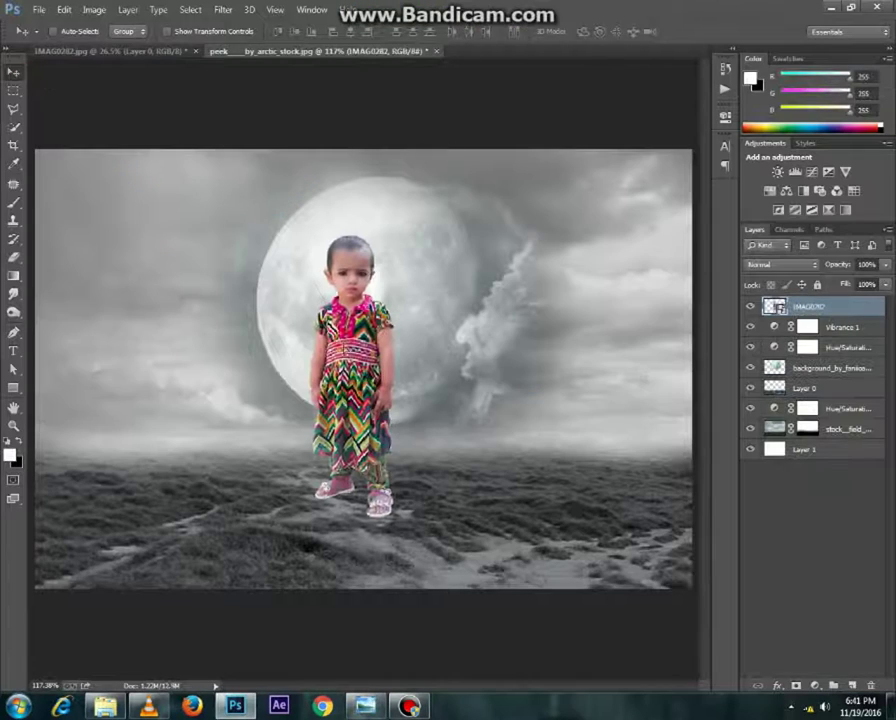
# Position the child photo in the moon scene and add a Hue/Saturation layer above her.
pyautogui.moveTo(366, 320); pyautogui.dragTo(379, 334)
pyautogui.click(815, 685)
pyautogui.click(770, 512)
pyautogui.click(685, 107)
pyautogui.hotkey('ctrl', 'm')
pyautogui.press('Escape')
# Try Red-channel Curves on the child, then rotate the wolf and place it below her.
pyautogui.click(808, 327)
pyautogui.hotkey('ctrl', 'm')
pyautogui.click(779, 308)
pyautogui.click(662, 334)
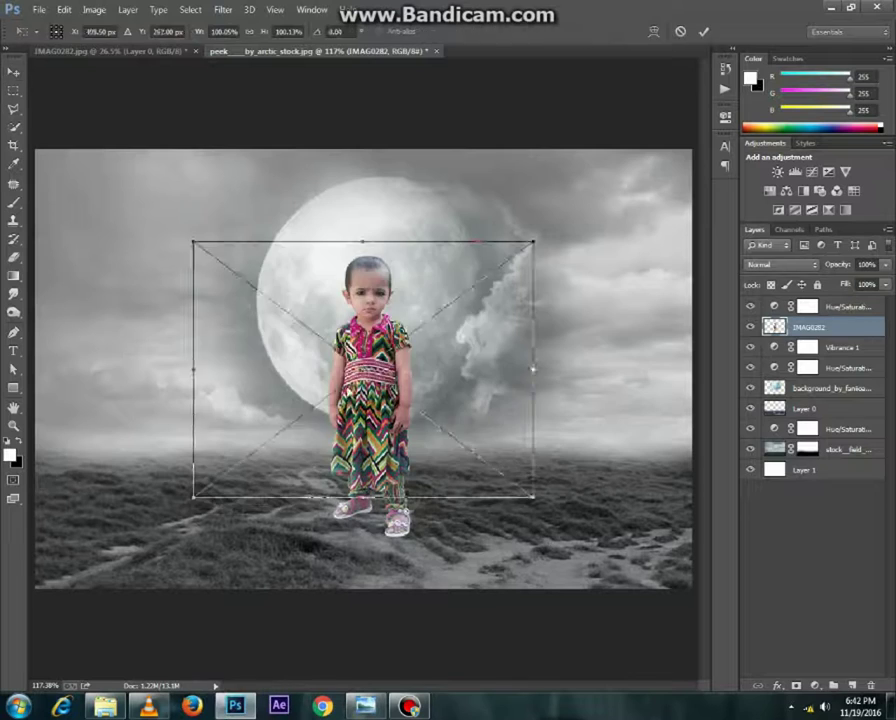
pyautogui.moveTo(590, 350); pyautogui.dragTo(594, 377)
pyautogui.press('Escape')
pyautogui.moveTo(830, 327); pyautogui.dragTo(830, 350)
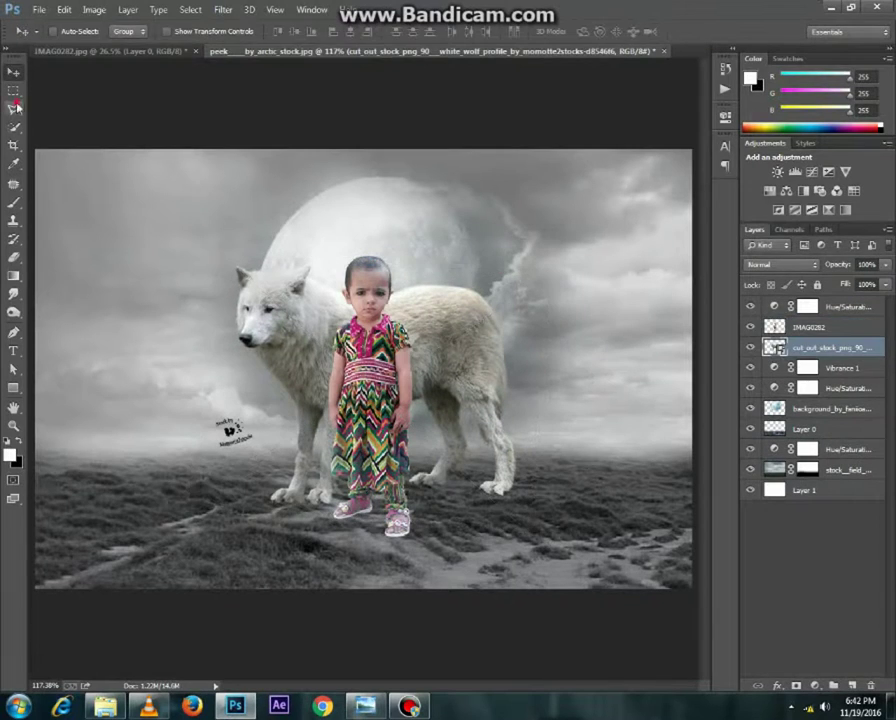
# Dismiss the error, clear the lasso selection, and shrink the standing wolf into place.
pyautogui.click(434, 260)
pyautogui.hotkey('ctrl', 'd')
pyautogui.hotkey('ctrl', 't')
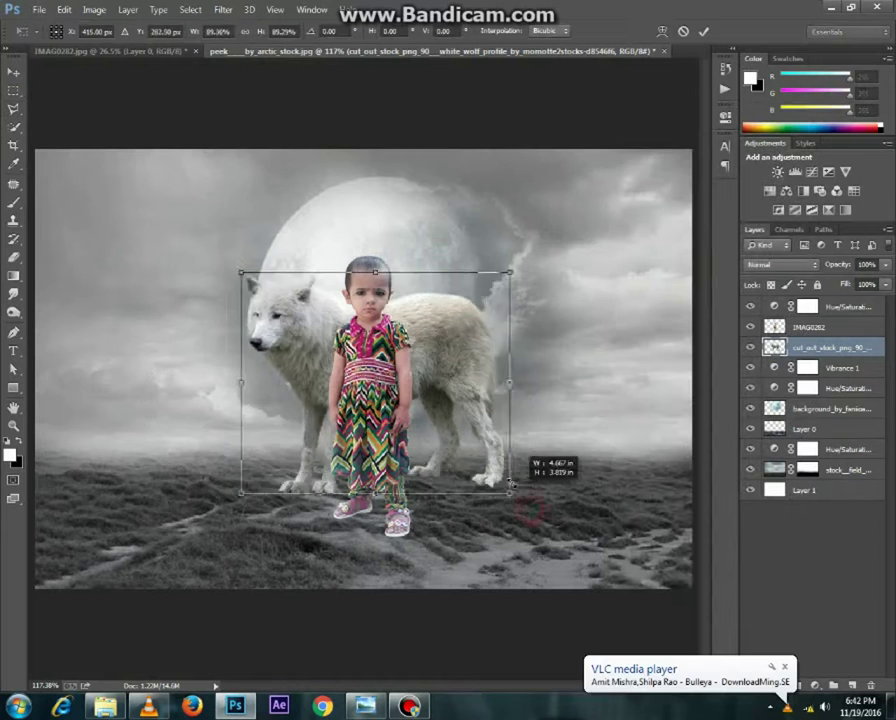
pyautogui.moveTo(515, 490); pyautogui.dragTo(418, 468)
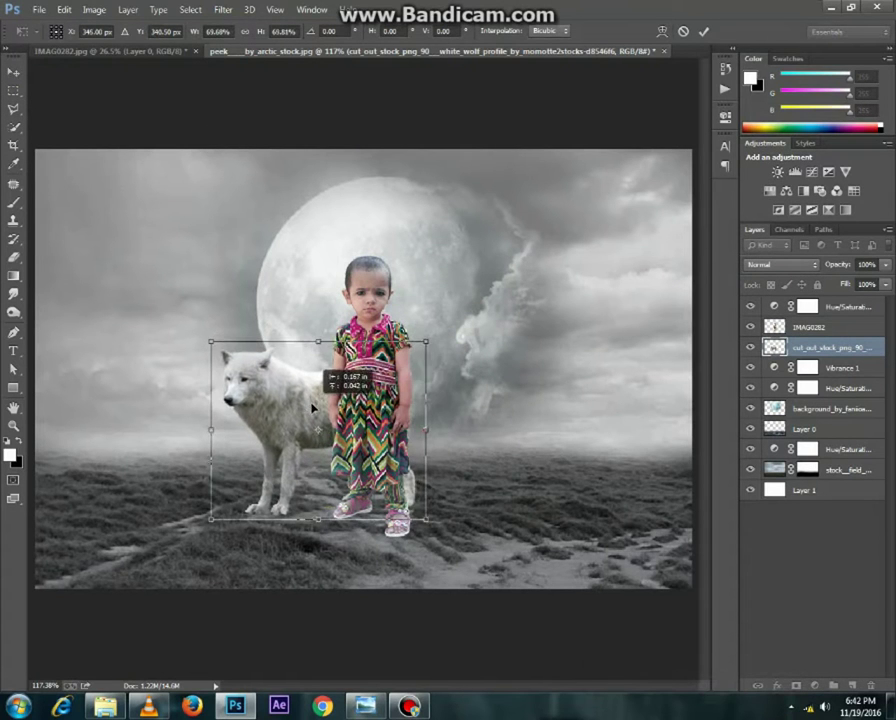
pyautogui.moveTo(320, 390); pyautogui.dragTo(317, 382)
pyautogui.press('Return')
# Resize the child photo from its corner and shift it slightly right.
pyautogui.hotkey('alt', ']')
pyautogui.hotkey('ctrl', 't')
pyautogui.moveTo(412, 255); pyautogui.dragTo(409, 291)
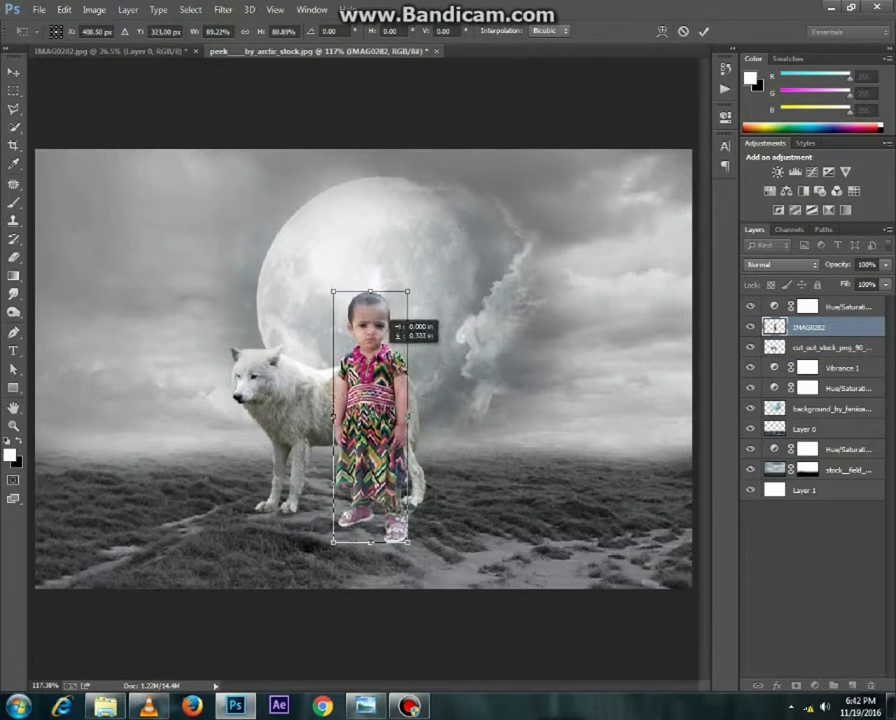
pyautogui.moveTo(370, 450); pyautogui.dragTo(380, 448)
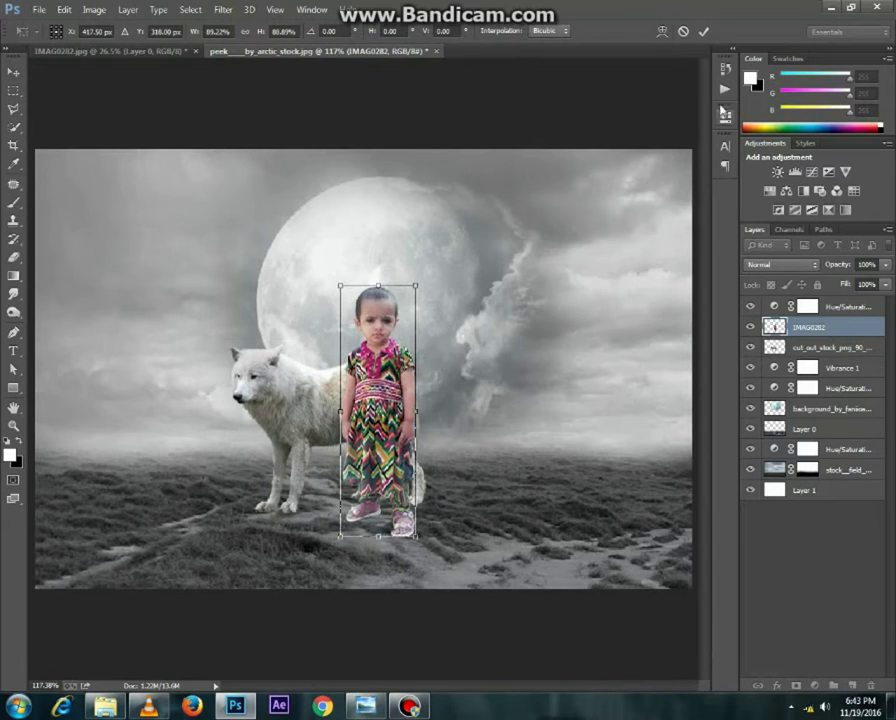
pyautogui.press('Return')
# Place the lying white wolf and enlarge it in the lower-left foreground.
pyautogui.moveTo(335, 500); pyautogui.dragTo(310, 518)
pyautogui.moveTo(410, 580); pyautogui.dragTo(510, 650)
pyautogui.moveTo(417, 523)
pyautogui.mouseDown()
pyautogui.moveTo(384, 504)
pyautogui.moveTo(420, 523)
pyautogui.mouseUp()
pyautogui.press('Return')
# Bring the sitting wolf image into the composition above the IMAG0282 child layer.
pyautogui.click(808, 347)
pyautogui.hotkey('ctrl', 't')
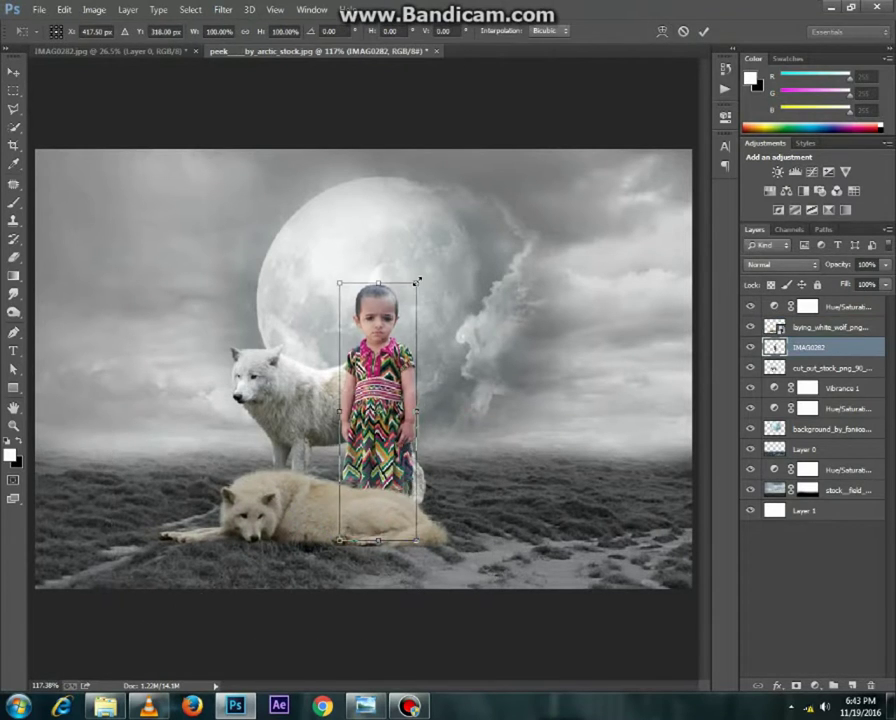
pyautogui.click(703, 31)
pyautogui.moveTo(314, 120); pyautogui.dragTo(540, 218)
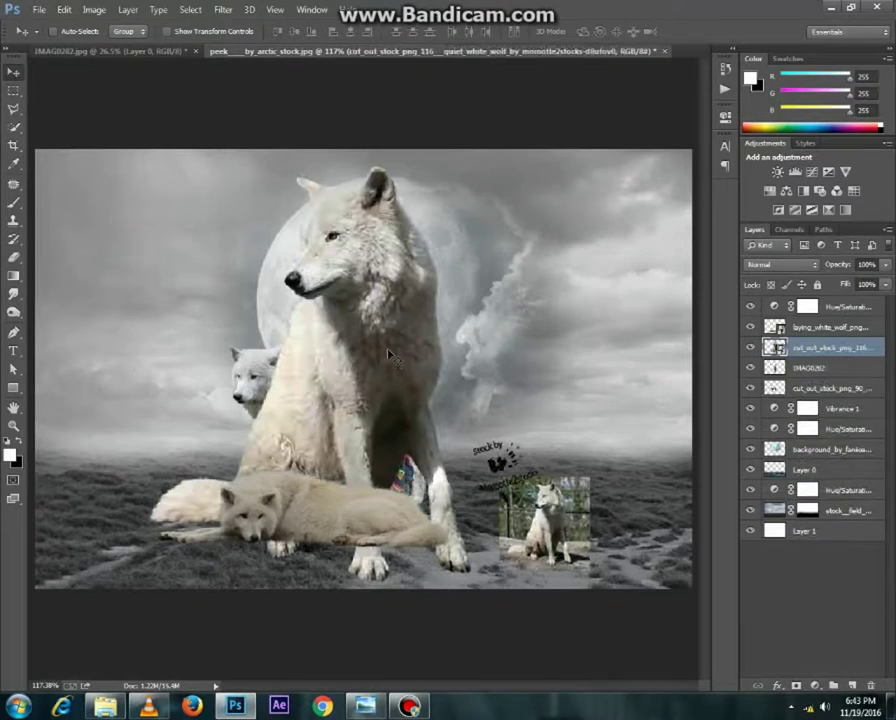
pyautogui.rightClick(808, 347)
# Shrink the sitting wolf and move it down and left beside the child.
pyautogui.click(700, 272)
pyautogui.hotkey('ctrl', 't')
pyautogui.moveTo(620, 600)
pyautogui.mouseDown()
pyautogui.moveTo(476, 448)
pyautogui.moveTo(452, 468)
pyautogui.mouseUp()
pyautogui.moveTo(502, 530); pyautogui.dragTo(510, 535)
pyautogui.moveTo(455, 459); pyautogui.dragTo(446, 476)
pyautogui.press('Return')
# Load the child's outline as a selection and zoom in where the dress meets the wolf.
pyautogui.rightClick(802, 326)
pyautogui.click(805, 327)
pyautogui.click(820, 347)
pyautogui.scroll(5, 541, 519)
pyautogui.press('e')
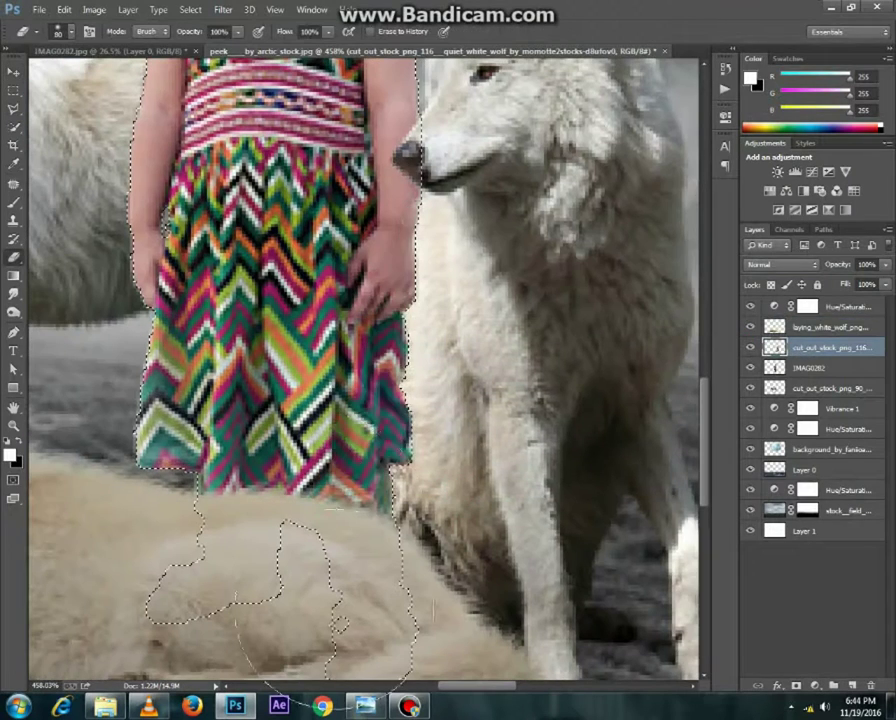
pyautogui.click(796, 686)
pyautogui.hotkey('ctrl', 'z')
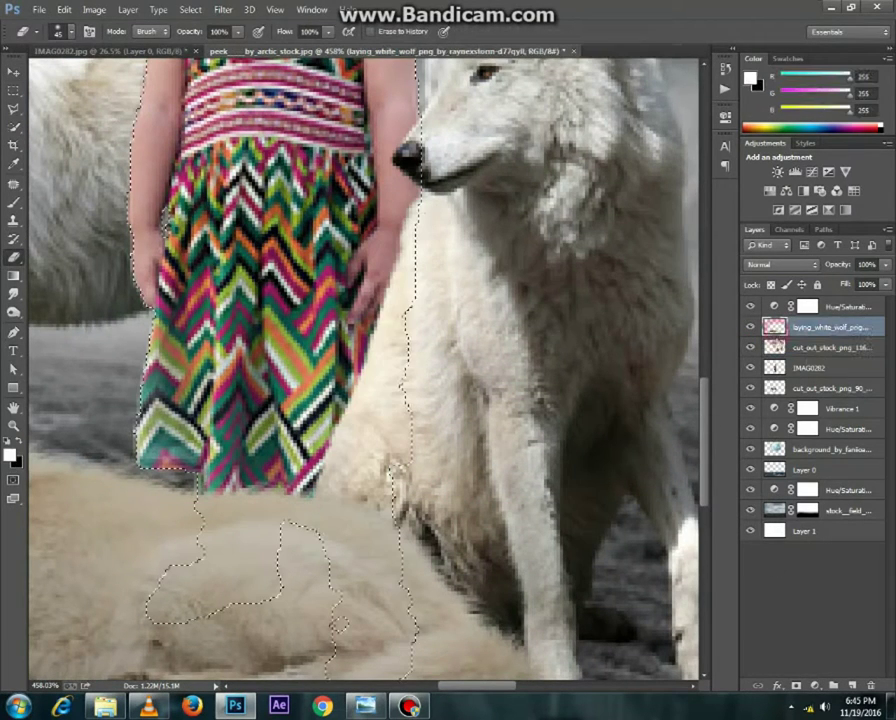
# Erase the sitting wolf's fur overlapping the dress edge, then review the whole composition.
pyautogui.click(779, 346)
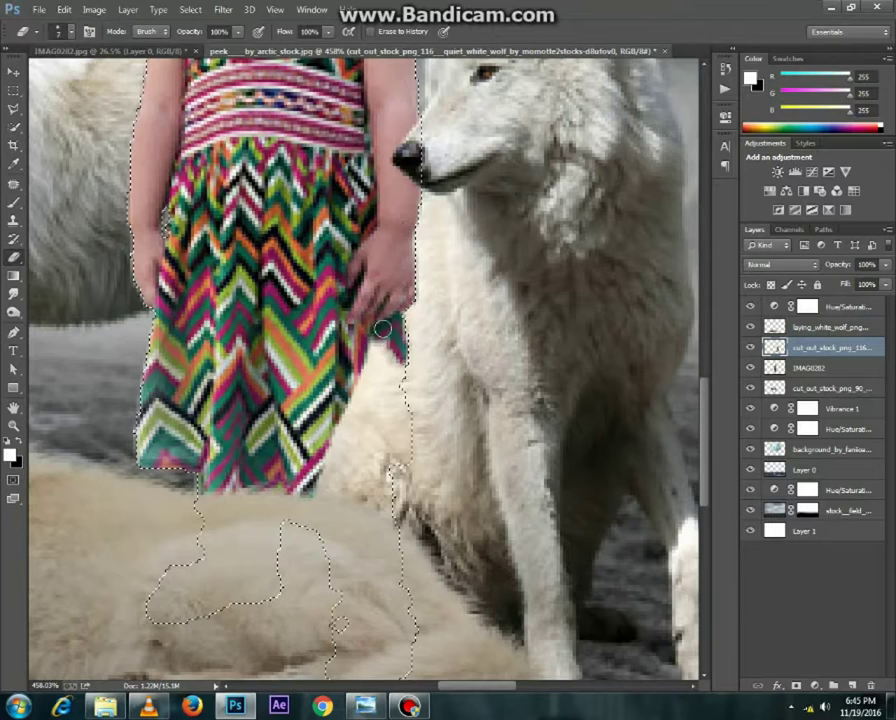
pyautogui.moveTo(382, 330); pyautogui.dragTo(395, 540)
pyautogui.press('m')
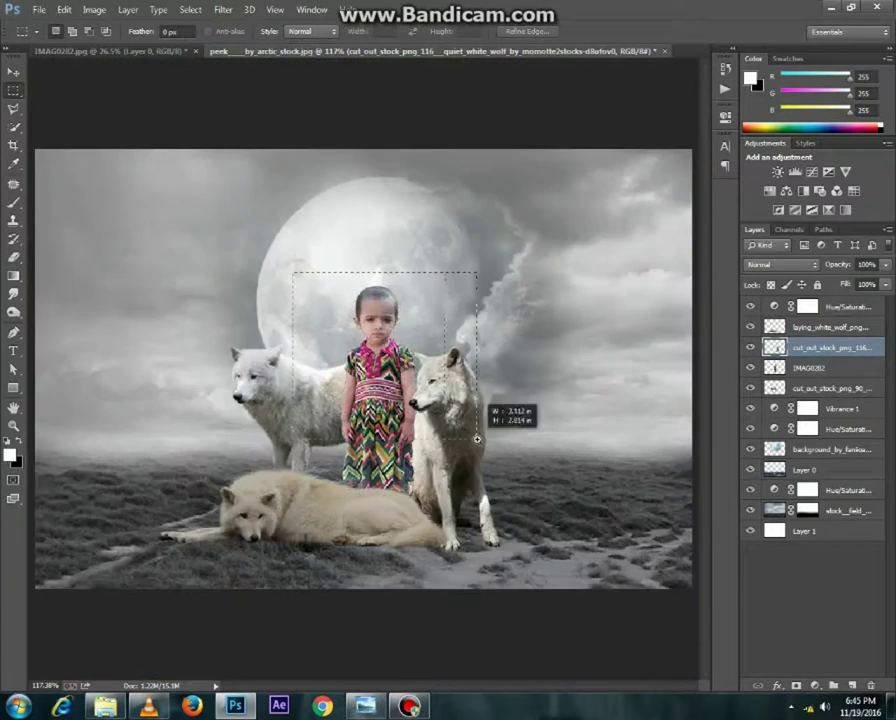
pyautogui.moveTo(252, 535); pyautogui.dragTo(476, 436)
pyautogui.moveTo(330, 400); pyautogui.dragTo(328, 580)
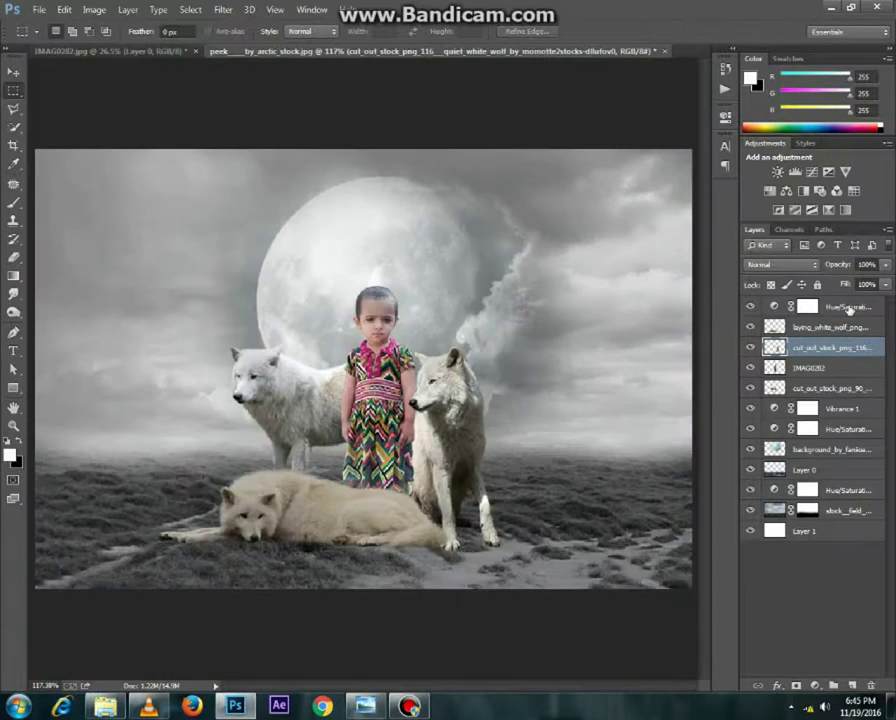
# Try Apply Image on the top Hue/Saturation mask, then revert it.
pyautogui.click(849, 308)
pyautogui.click(94, 9)
pyautogui.click(120, 230)
pyautogui.click(568, 200)
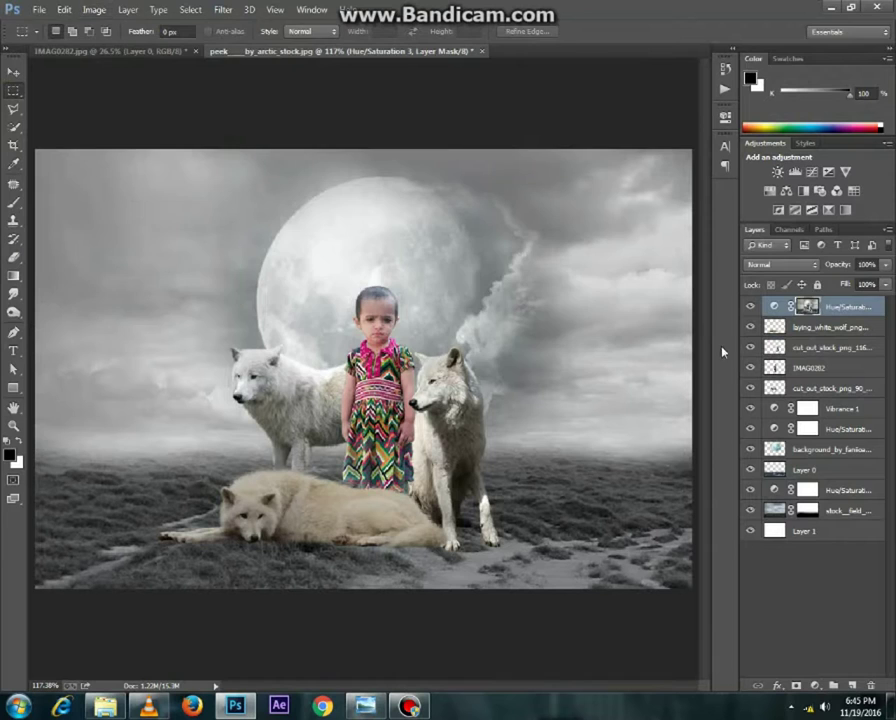
pyautogui.hotkey('ctrl', 'z')
pyautogui.keyDown('ctrl'); pyautogui.click(774, 367); pyautogui.keyUp('ctrl')
# Add a Hue/Saturation adjustment above the lying wolf with lowered saturation.
pyautogui.click(830, 327)
pyautogui.click(14, 91)
pyautogui.click(815, 685)
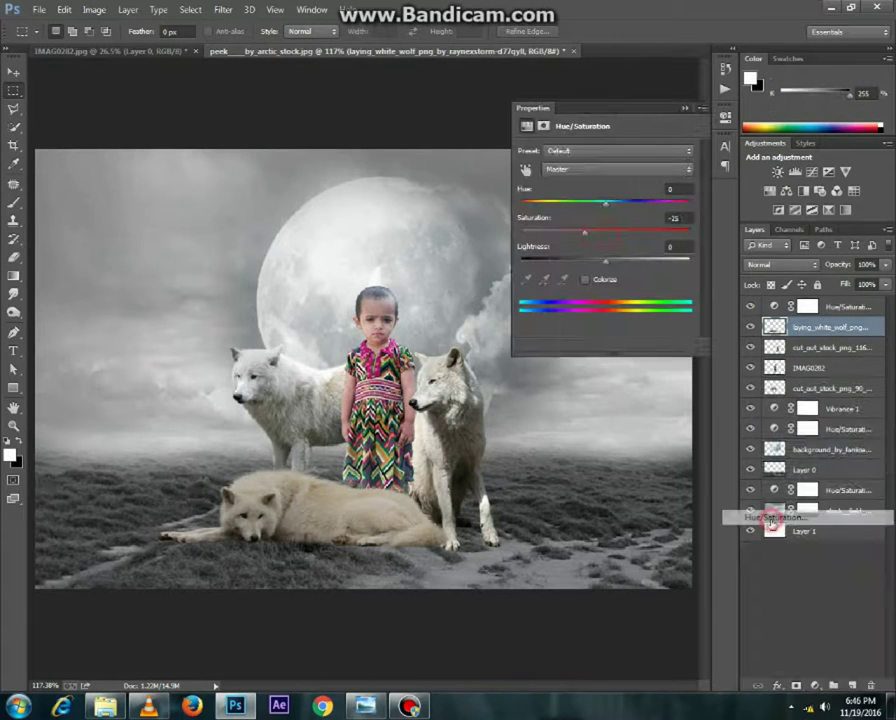
pyautogui.moveTo(605, 231); pyautogui.dragTo(576, 236)
pyautogui.click(684, 108)
# Clip the new adjustment to the wolf with Ctrl+Alt+G and add an empty layer on top.
pyautogui.click(790, 368)
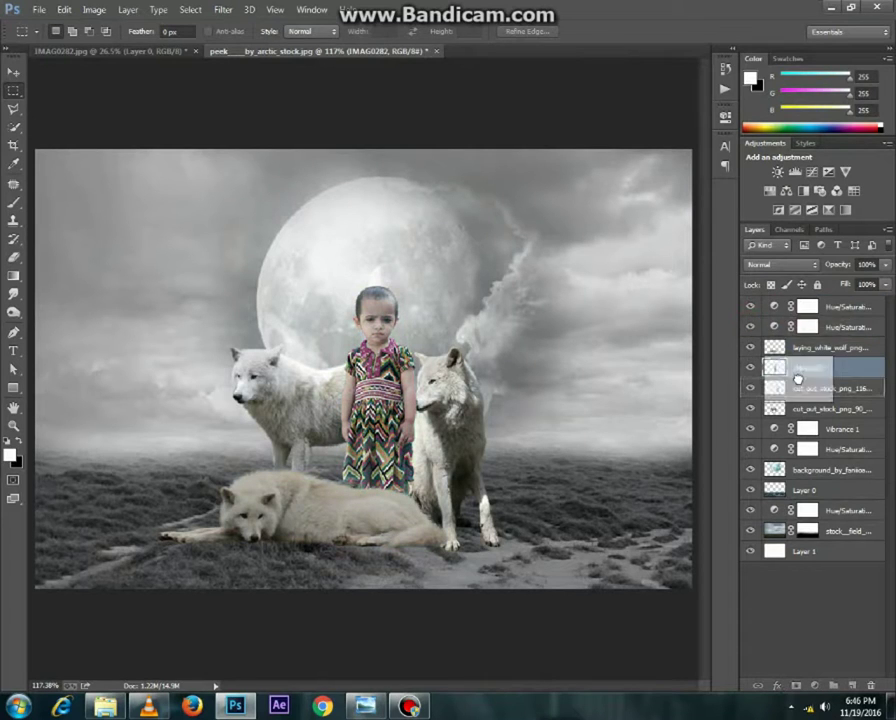
pyautogui.click(790, 328)
pyautogui.hotkey('ctrl', 'alt', 'g')
pyautogui.click(857, 686)
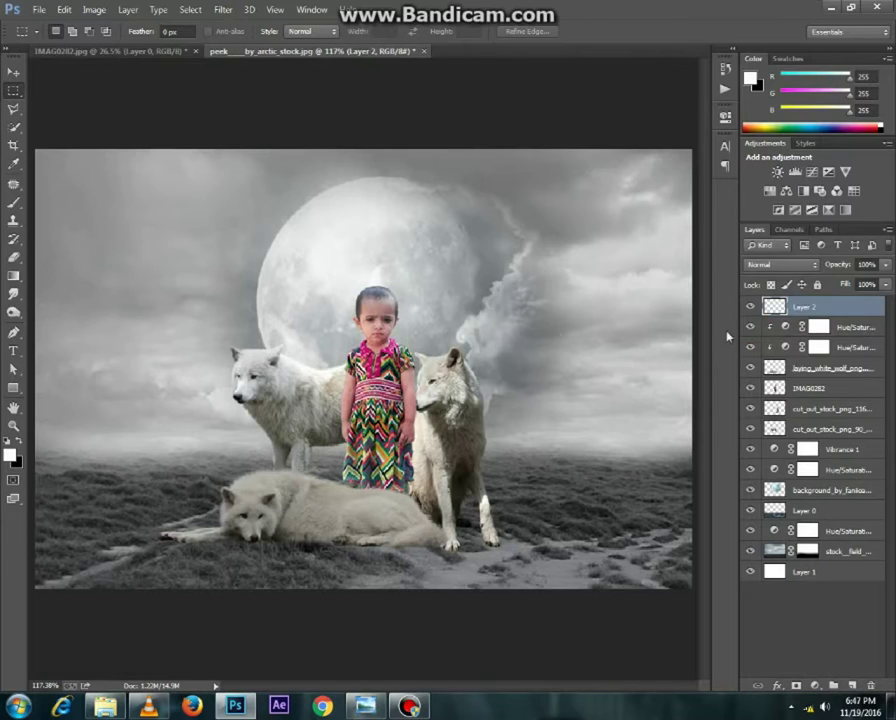
# Stamp the visible scene onto Layer 2 and apply Camera Raw with exposure +0.10, clarity +14.
pyautogui.hotkey('ctrl', 'shift', 'alt', 'e')
pyautogui.click(94, 9)
pyautogui.click(223, 9)
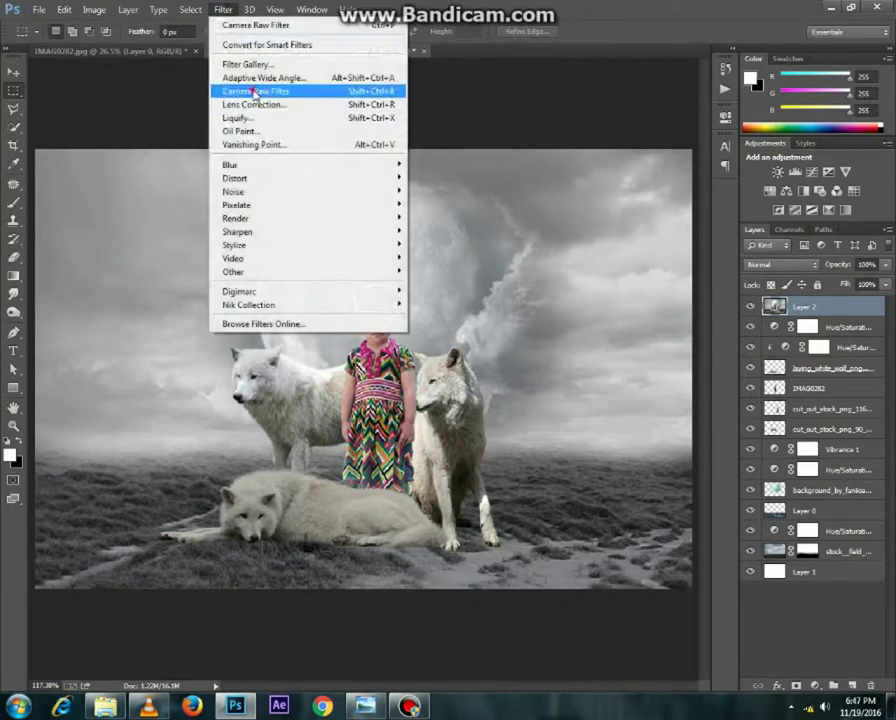
pyautogui.click(255, 92)
pyautogui.moveTo(742, 288); pyautogui.dragTo(741, 288)
pyautogui.moveTo(740, 429); pyautogui.dragTo(780, 430)
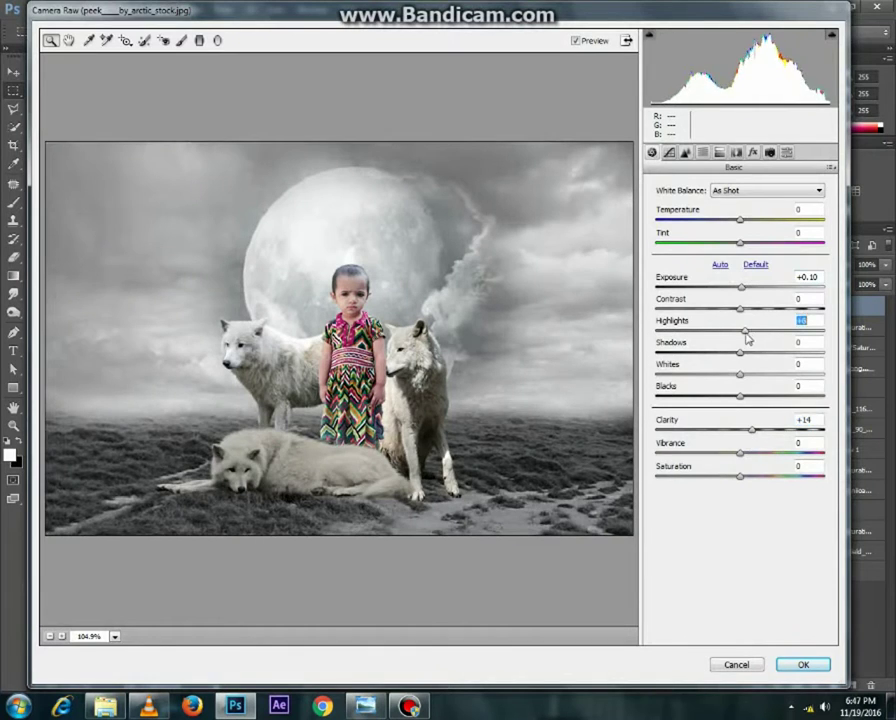
pyautogui.press('Return')
# Add an extra empty layer, then discard it.
pyautogui.hotkey('ctrl', 'shift', 'alt', 'n')
pyautogui.click(815, 685)
pyautogui.click(746, 484)
pyautogui.click(815, 685)
pyautogui.hotkey('ctrl', 'z')
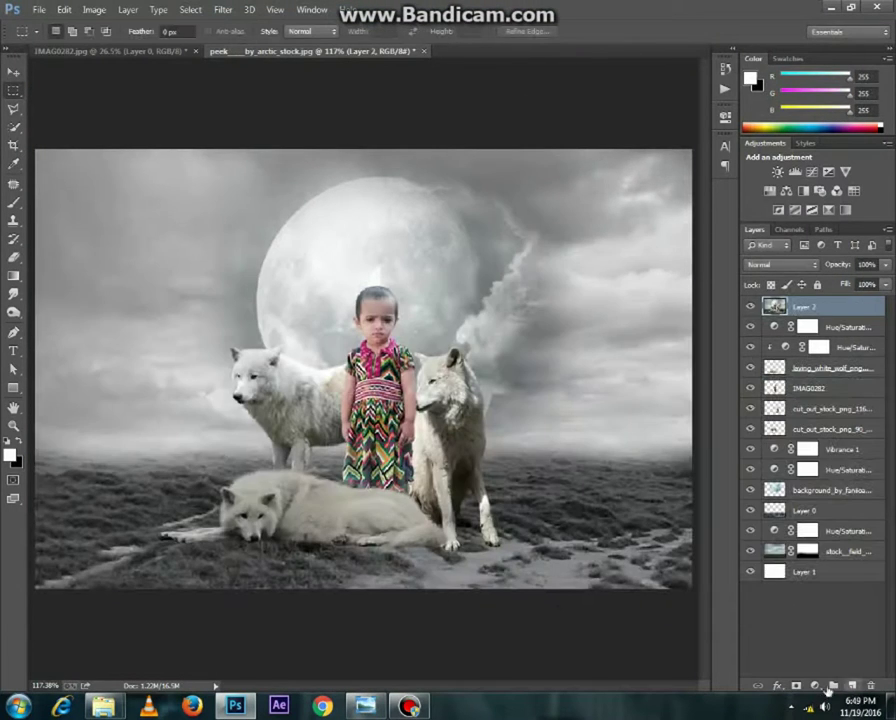
# Add a Photo Filter and a Gradient Map blended in Soft Light at 15% opacity.
pyautogui.click(815, 685)
pyautogui.click(768, 562)
pyautogui.press('Down')
pyautogui.press('Down')
pyautogui.press('Down')
pyautogui.press('Down')
pyautogui.press('Down')
pyautogui.click(815, 685)
pyautogui.click(770, 656)
pyautogui.press('Right')
pyautogui.click(795, 265)
pyautogui.moveTo(885, 264); pyautogui.dragTo(828, 287)
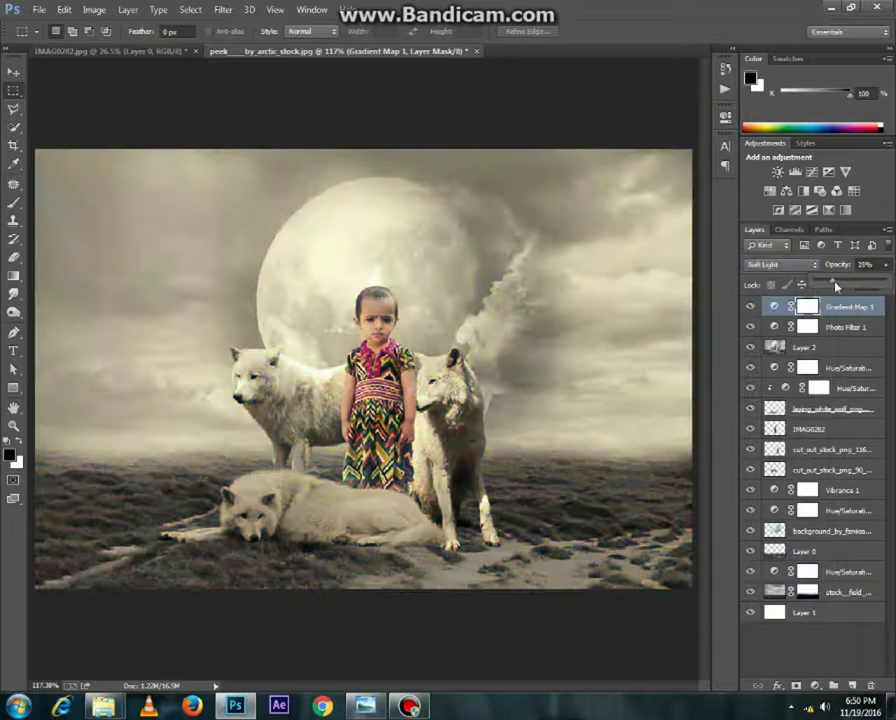
# On a new layer, paint a white glow along the right horizon with Layer 2 hidden.
pyautogui.click(810, 490)
pyautogui.hotkey('ctrl', 'shift', 'alt', 'n')
pyautogui.click(13, 203)
pyautogui.press('x')
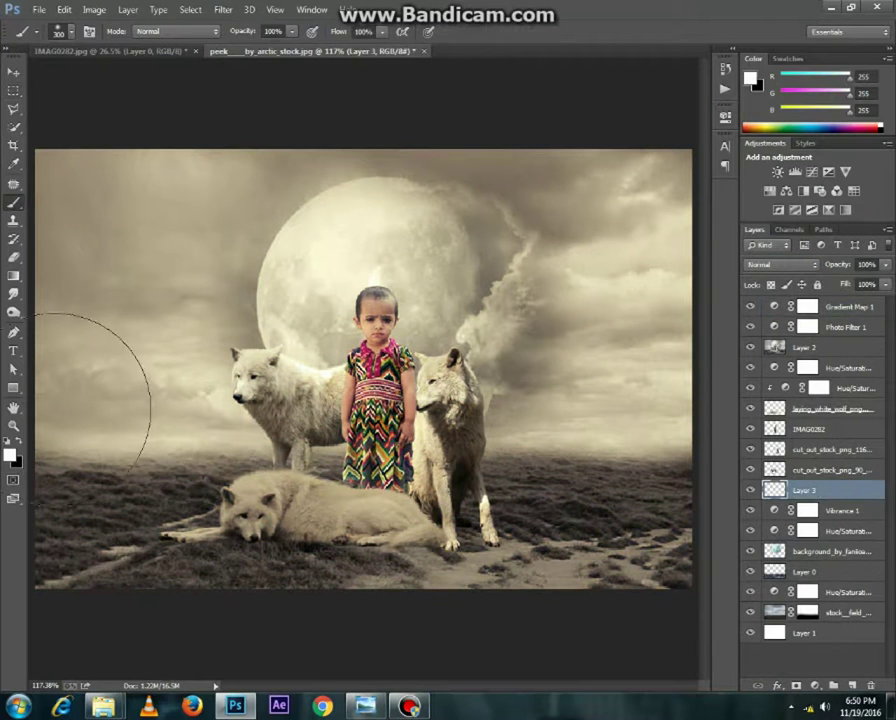
pyautogui.click(750, 347)
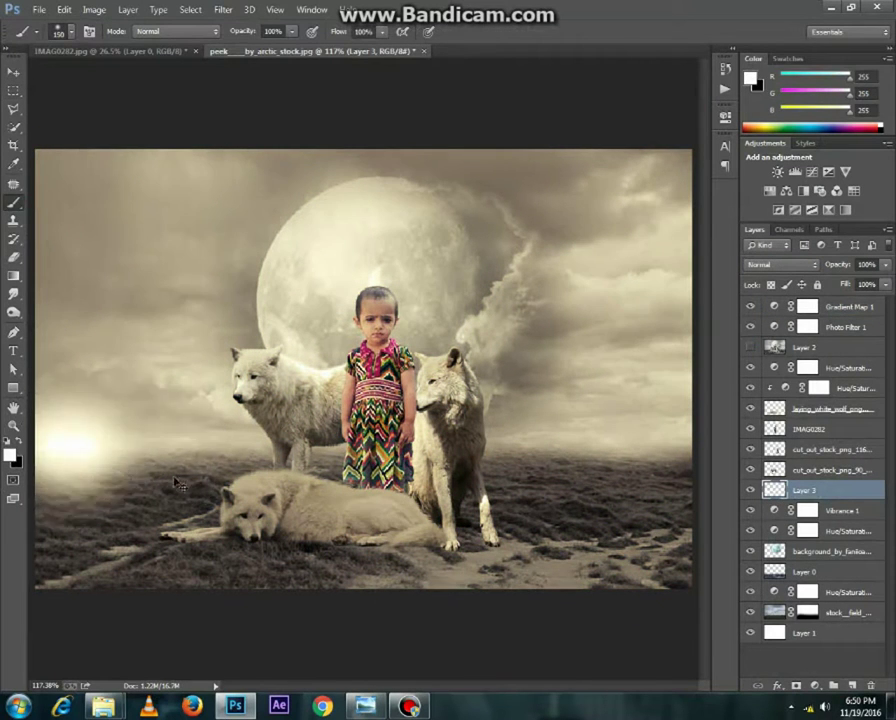
pyautogui.moveTo(565, 445); pyautogui.dragTo(625, 443)
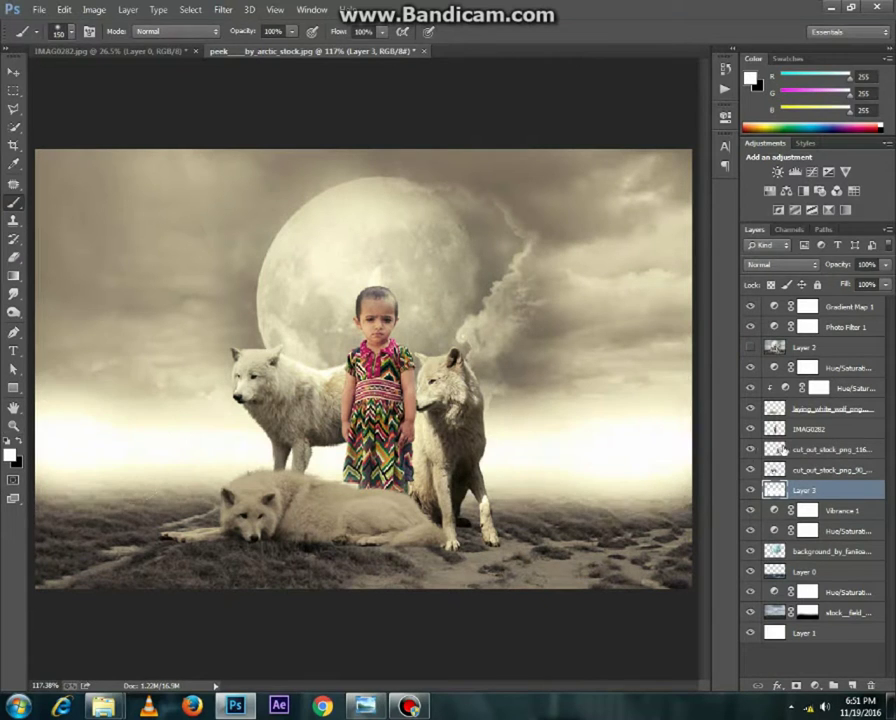
# Enlarge the glow layer with Free Transform.
pyautogui.hotkey('ctrl', 't')
pyautogui.moveTo(725, 595); pyautogui.dragTo(615, 496)
pyautogui.press('Return')
pyautogui.click(223, 9)
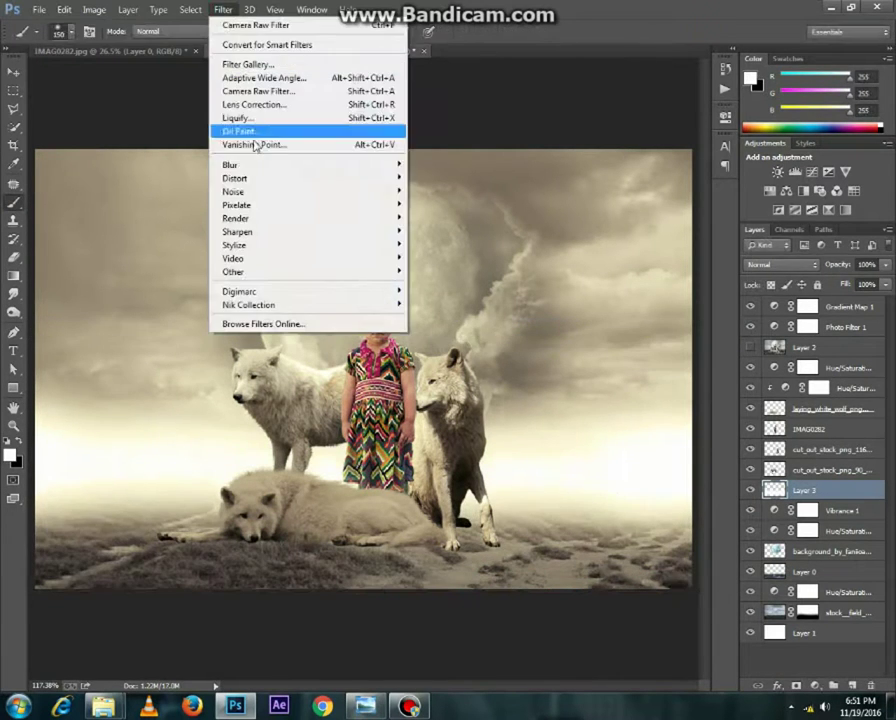
# Gaussian Blur the glow at about 18 px and erase the blur over the foreground rocks.
pyautogui.click(450, 282)
pyautogui.moveTo(714, 435); pyautogui.dragTo(733, 435)
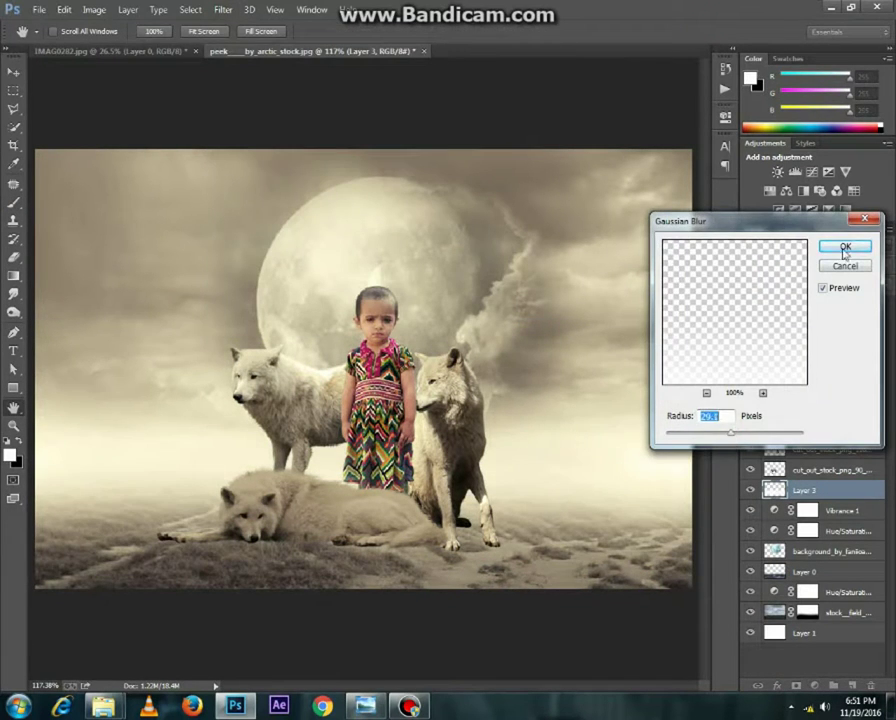
pyautogui.click(845, 247)
pyautogui.click(223, 9)
pyautogui.click(444, 263)
pyautogui.moveTo(731, 435); pyautogui.dragTo(727, 437)
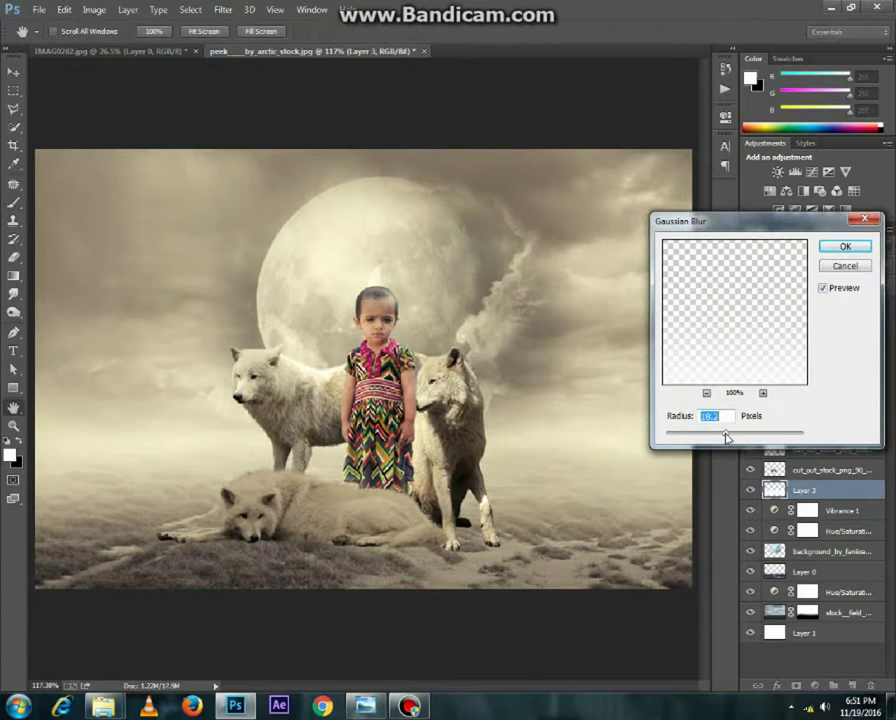
pyautogui.press('Return')
pyautogui.press('b')
pyautogui.press('e')
pyautogui.moveTo(67, 570)
pyautogui.mouseDown()
pyautogui.moveTo(330, 650)
pyautogui.moveTo(680, 600)
pyautogui.mouseUp()
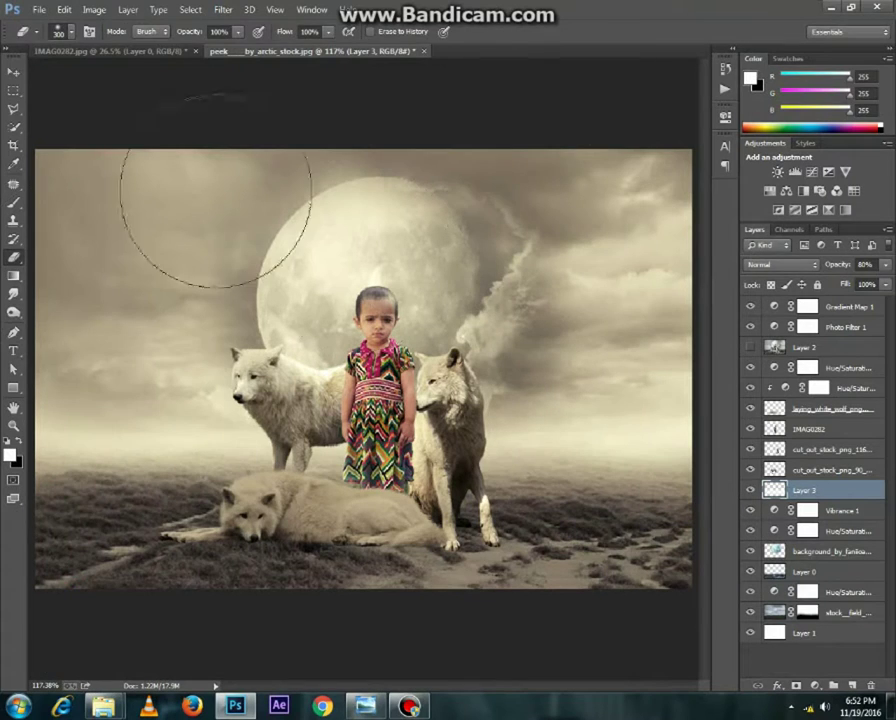
# Hide the sepia Gradient Map layer and select the layer to place the fill above.
pyautogui.press('v')
pyautogui.click(750, 306)
pyautogui.click(840, 306)
pyautogui.hotkey('ctrl', 'alt', 'shift', 'e')
# Add a blue-yellow-blue Gradient Fill, shift its left stop, and blend it in Soft Light.
pyautogui.click(814, 685)
pyautogui.click(560, 290)
pyautogui.click(660, 484)
pyautogui.click(616, 220)
pyautogui.moveTo(502, 416); pyautogui.dragTo(488, 420)
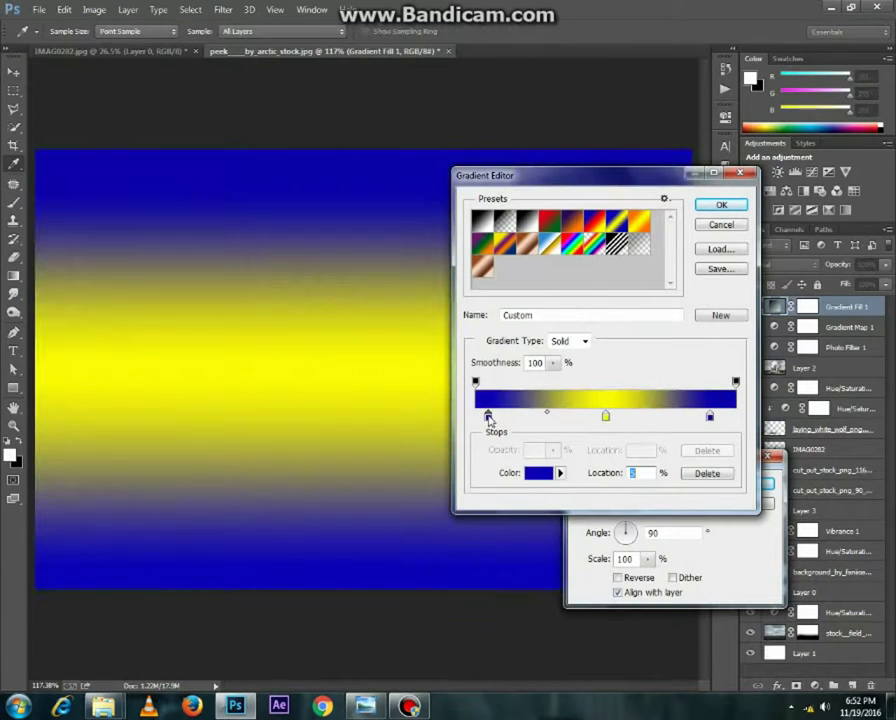
pyautogui.click(721, 204)
pyautogui.click(744, 484)
pyautogui.hotkey('shift', 'alt', 'f')
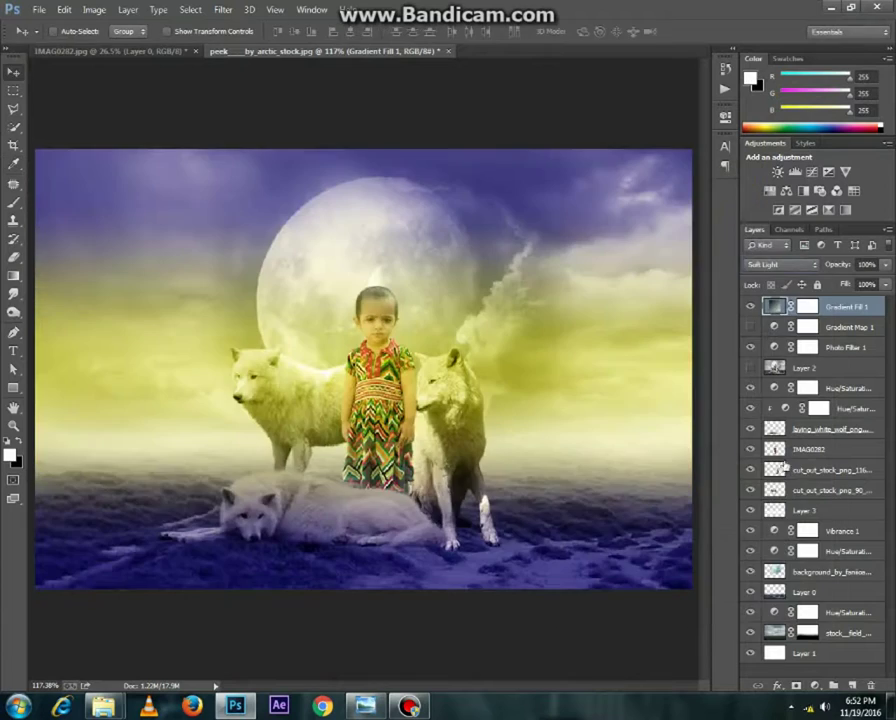
# Rotate the gradient angle and lower the fill layer's opacity to 72%.
pyautogui.doubleClick(773, 306)
pyautogui.moveTo(637, 536); pyautogui.dragTo(638, 527)
pyautogui.click(665, 487)
pyautogui.press('Return')
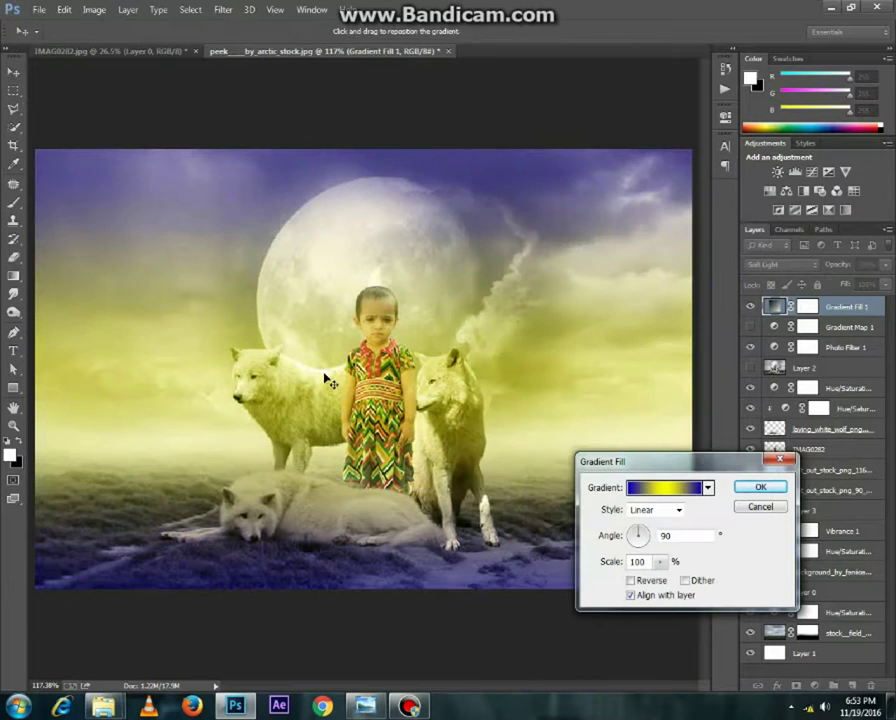
pyautogui.press('Return')
pyautogui.moveTo(885, 264); pyautogui.dragTo(866, 283)
# Move the blue stop to 12%, reposition the yellow stop, and set opacity to 55%.
pyautogui.doubleClick(773, 306)
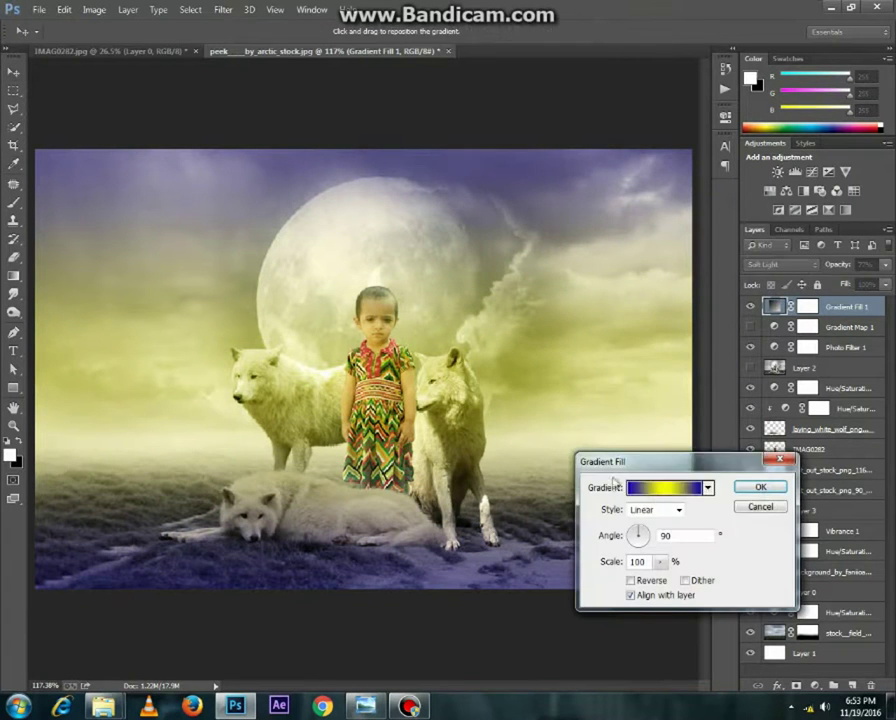
pyautogui.click(680, 486)
pyautogui.moveTo(606, 414); pyautogui.dragTo(656, 414)
pyautogui.moveTo(488, 416); pyautogui.dragTo(507, 419)
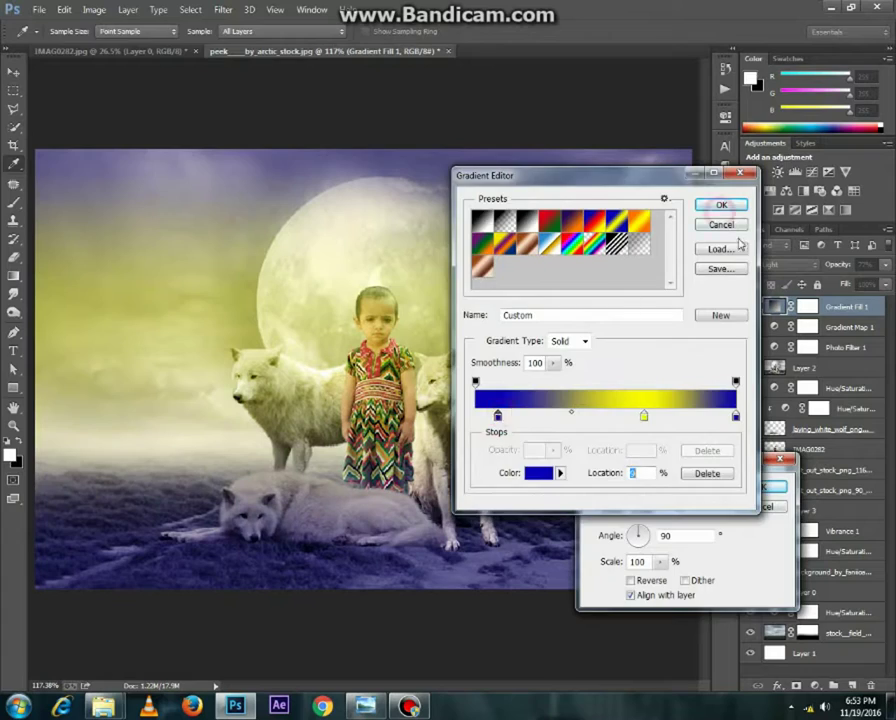
pyautogui.click(720, 206)
pyautogui.press('Return')
pyautogui.moveTo(885, 264); pyautogui.dragTo(858, 284)
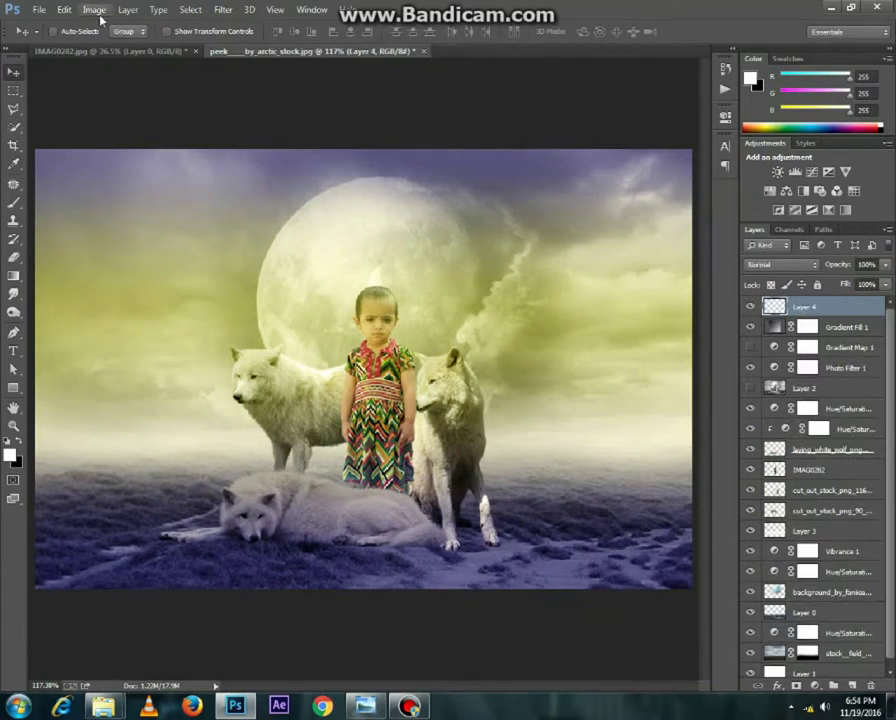
# Brighten the stamped layer and add contrast in Camera Raw, then blend it with Apply Image.
pyautogui.click(223, 9)
pyautogui.click(280, 90)
pyautogui.moveTo(740, 287)
pyautogui.mouseDown()
pyautogui.moveTo(768, 308)
pyautogui.moveTo(748, 330)
pyautogui.moveTo(700, 352)
pyautogui.moveTo(760, 377)
pyautogui.mouseUp()
pyautogui.press('Return')
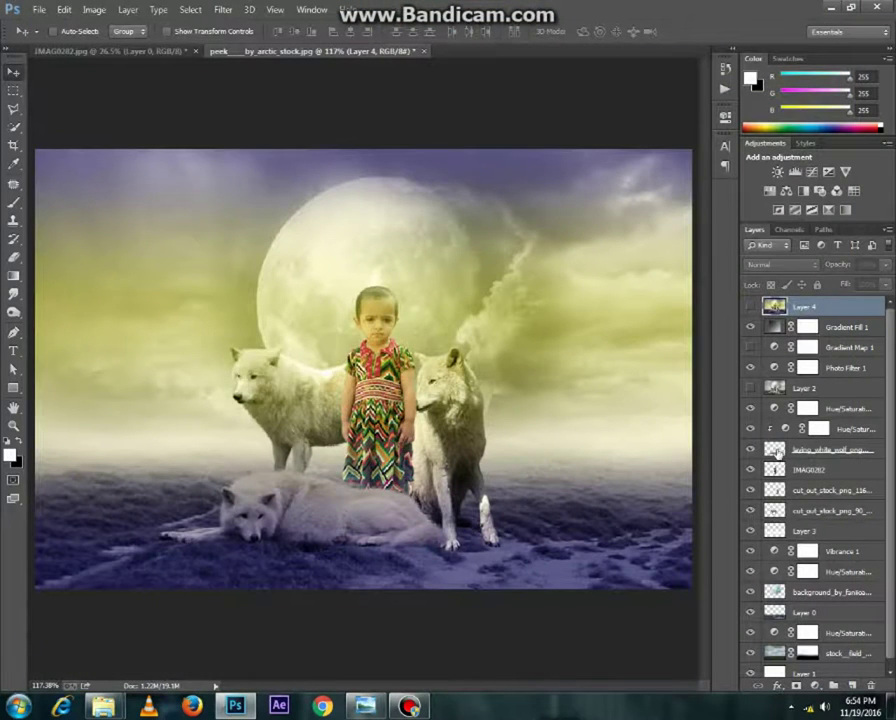
pyautogui.click(94, 9)
pyautogui.click(130, 231)
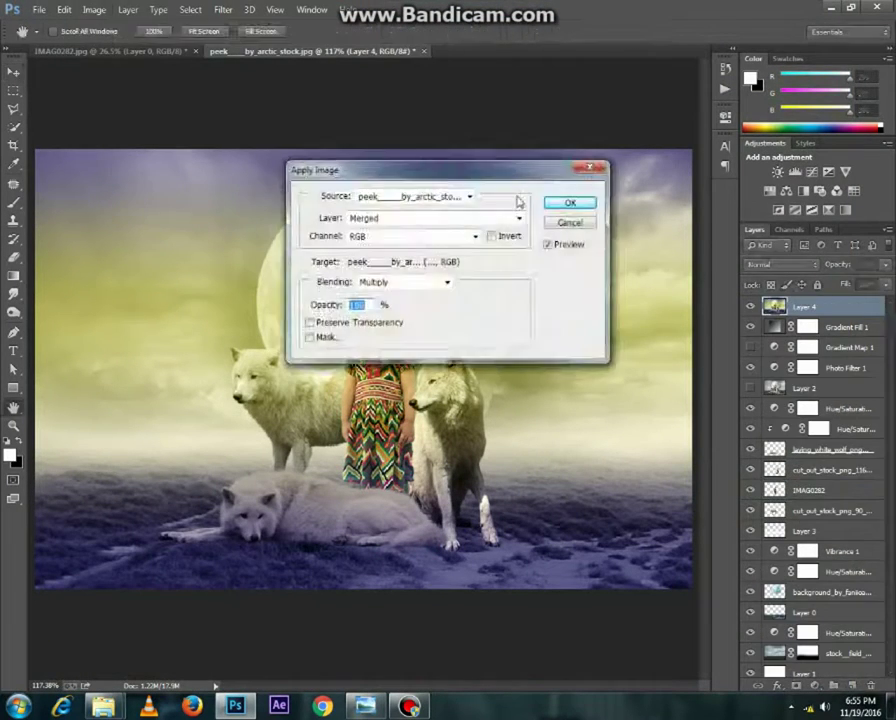
pyautogui.press('Return')
# Grade in Camera Raw: exposure +0.15, cooler temperature, more contrast, shadows -57, darker blacks, more clarity.
pyautogui.click(223, 9)
pyautogui.click(250, 106)
pyautogui.moveTo(740, 287); pyautogui.dragTo(743, 287)
pyautogui.moveTo(740, 220); pyautogui.dragTo(726, 220)
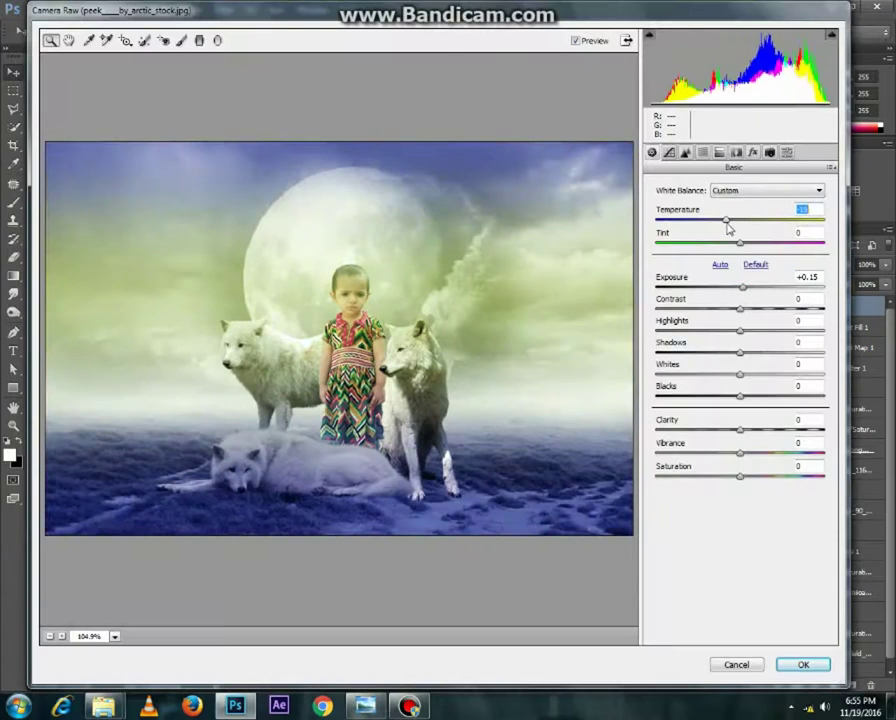
pyautogui.moveTo(735, 355); pyautogui.dragTo(692, 353)
pyautogui.moveTo(742, 309)
pyautogui.mouseDown()
pyautogui.moveTo(758, 309)
pyautogui.moveTo(756, 331)
pyautogui.mouseUp()
pyautogui.moveTo(780, 397)
pyautogui.mouseDown()
pyautogui.moveTo(716, 399)
pyautogui.moveTo(748, 375)
pyautogui.mouseUp()
pyautogui.moveTo(740, 431); pyautogui.dragTo(764, 431)
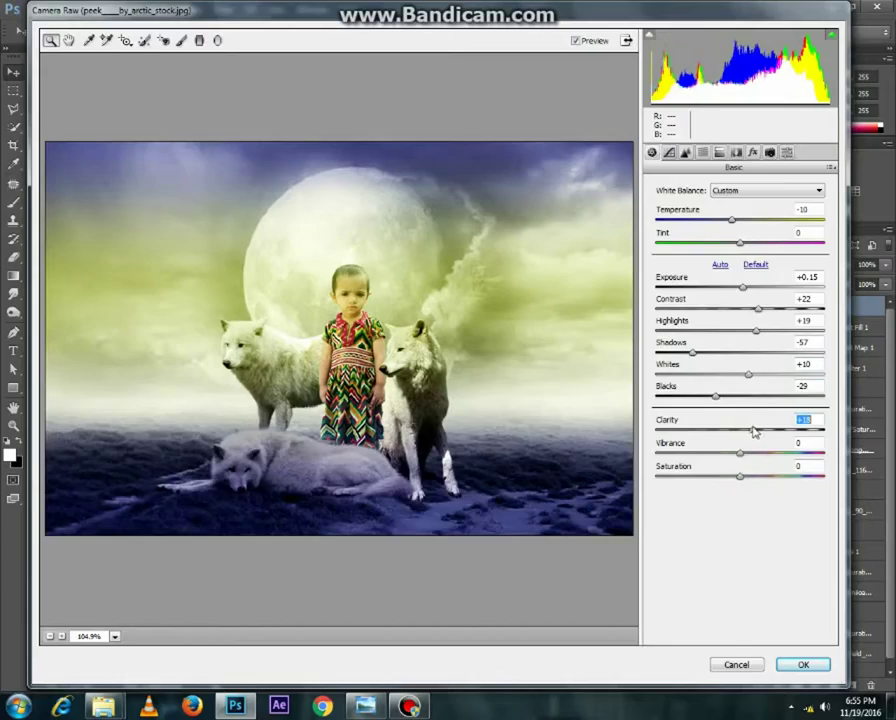
pyautogui.press('Return')
# Add a Camera Raw Radial Filter over the moon and scene that darkens the surroundings.
pyautogui.click(222, 9)
pyautogui.click(256, 90)
pyautogui.moveTo(252, 259); pyautogui.dragTo(470, 416)
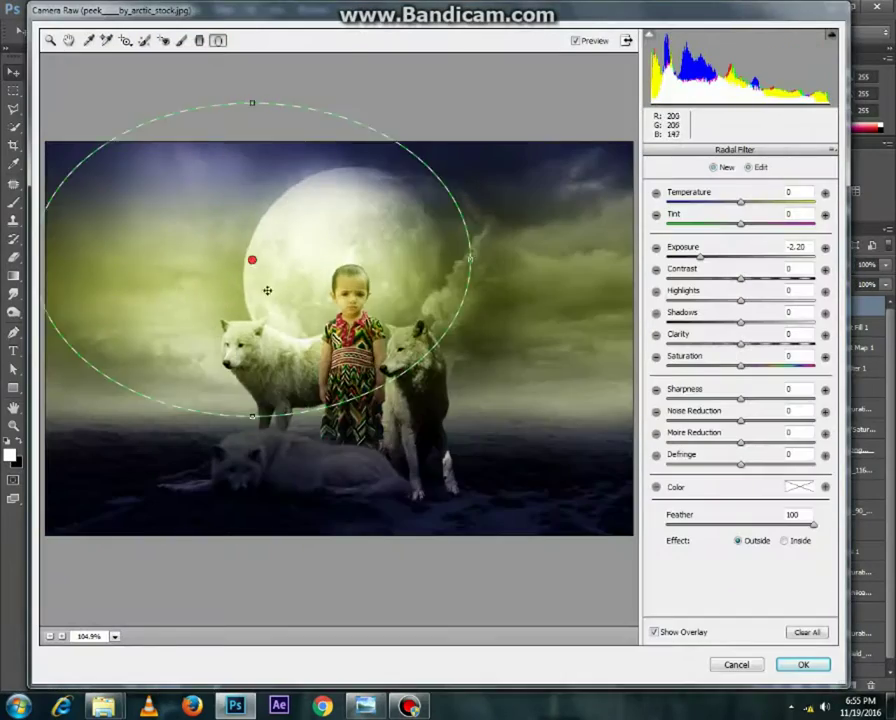
pyautogui.moveTo(267, 290); pyautogui.dragTo(360, 338)
pyautogui.press('Return')
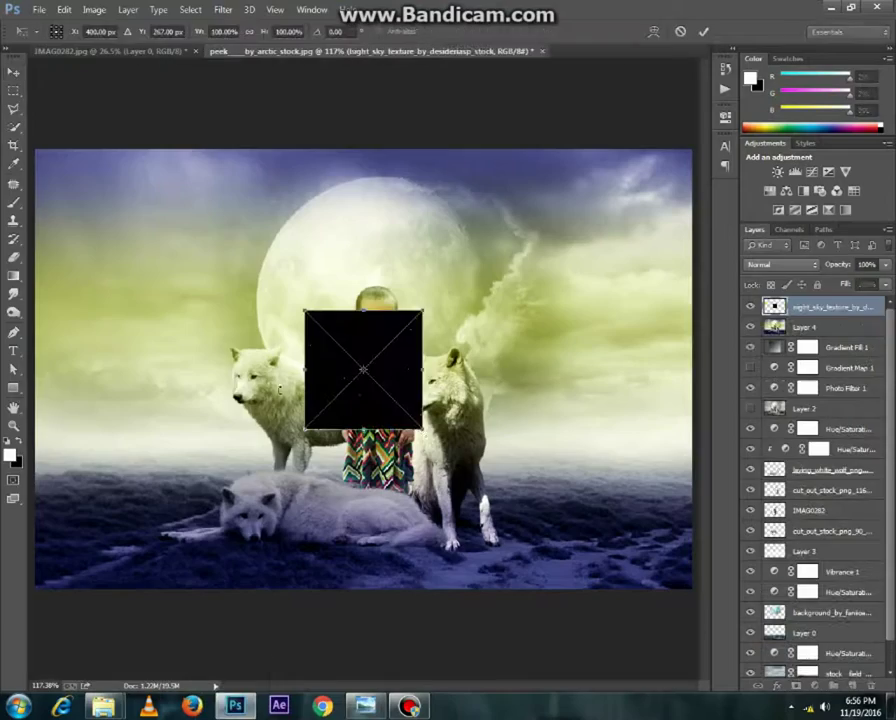
# Scale the night-sky texture to fill the canvas, rasterize it and set it to Screen mode.
pyautogui.moveTo(421, 428)
pyautogui.mouseDown()
pyautogui.moveTo(520, 486)
pyautogui.moveTo(406, 414)
pyautogui.mouseUp()
pyautogui.press('Return')
pyautogui.rightClick(810, 306)
pyautogui.click(674, 270)
pyautogui.hotkey('shift', 'alt', 's')
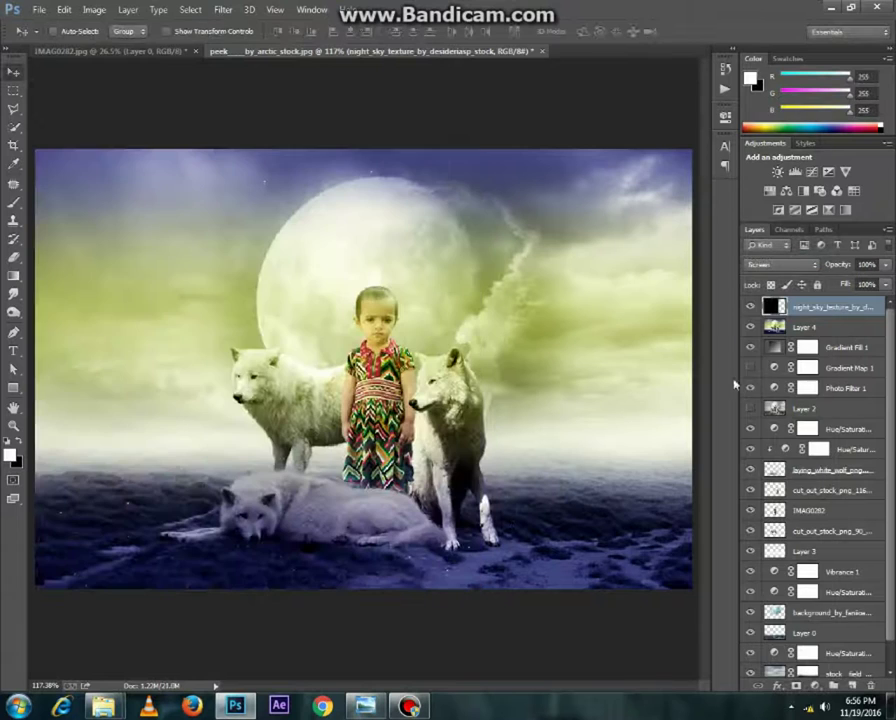
# Duplicate the night-sky texture layer and erase the stars over the child with a smaller eraser.
pyautogui.hotkey('ctrl', 'j')
pyautogui.press('e')
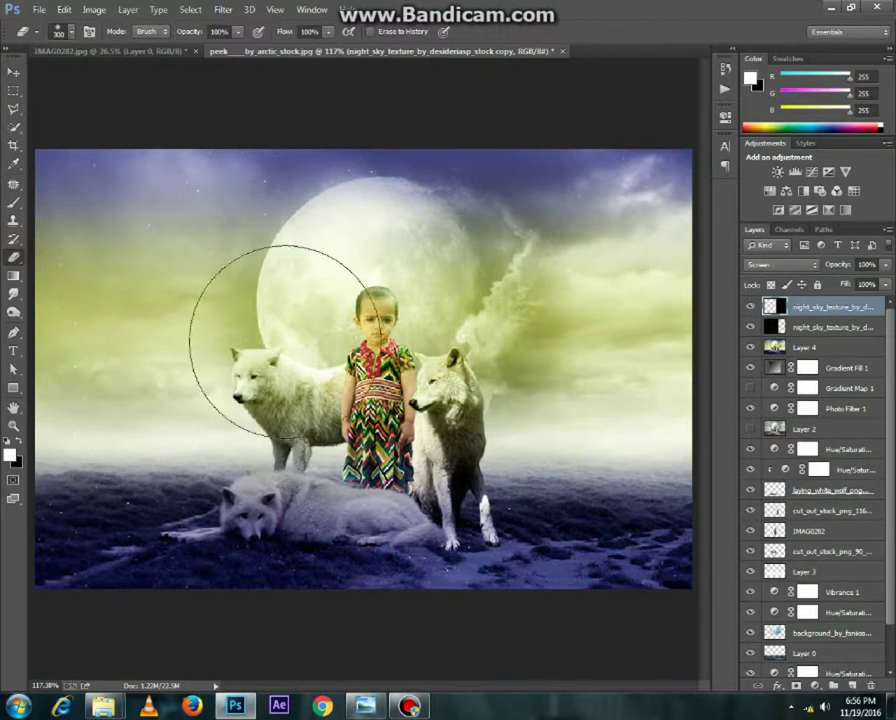
pyautogui.hotkey('alt', '[')
pyautogui.scroll(5, 444, 370)
pyautogui.press(']')
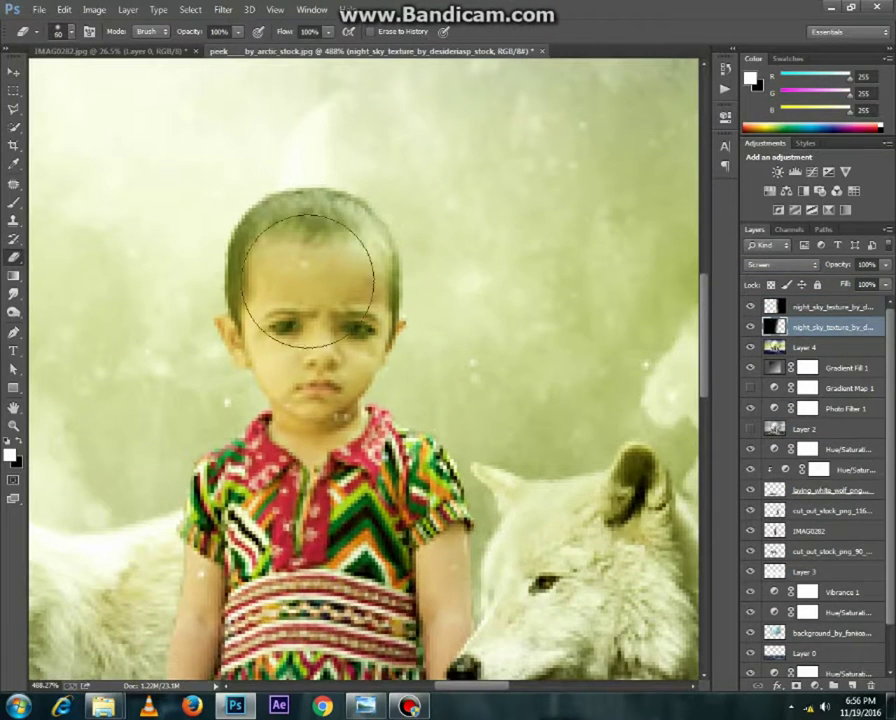
pyautogui.scroll(-3, 493, 376)
pyautogui.scroll(-2, 505, 374)
pyautogui.scroll(-1, 505, 374)
pyautogui.scroll(-2, 505, 374)
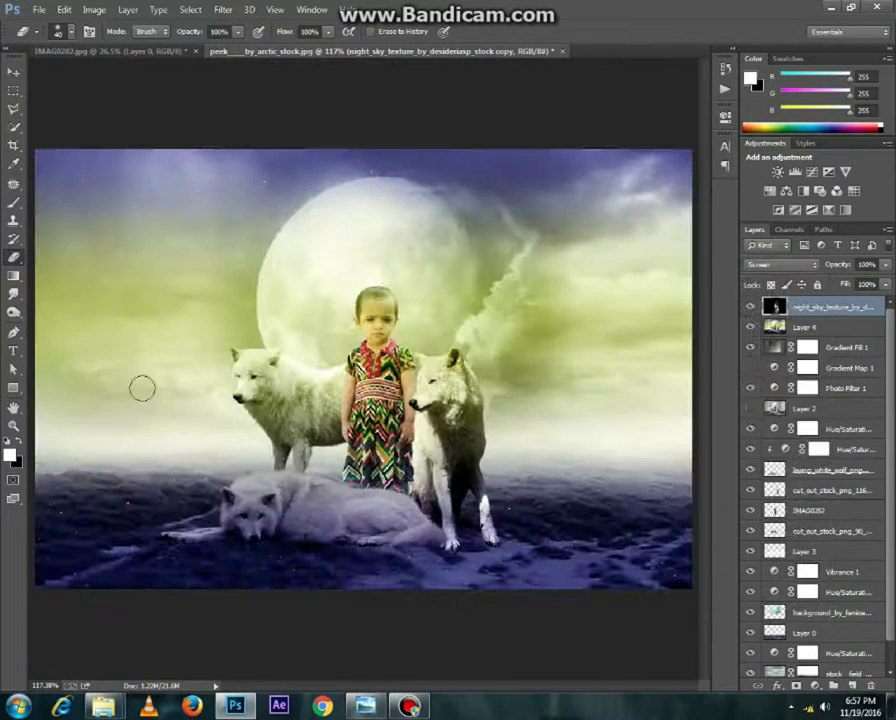
# Select the lower part of the image with a rectangular marquee to clear stars from the ground.
pyautogui.press('m')
pyautogui.moveTo(25, 420); pyautogui.dragTo(790, 640)
pyautogui.rightClick(341, 207)
pyautogui.click(378, 215)
pyautogui.press('e')
# Stamp a merged copy of all layers and blend it with Apply Image.
pyautogui.hotkey('ctrl', 'shift', 'alt', 'e')
pyautogui.click(93, 9)
pyautogui.click(110, 177)
pyautogui.click(574, 204)
pyautogui.hotkey('ctrl', 'shift', 'a')
# In Camera Raw, raise exposure, lower highlights, darken blacks and increase clarity.
pyautogui.moveTo(742, 303)
pyautogui.mouseDown()
pyautogui.moveTo(743, 290)
pyautogui.moveTo(723, 331)
pyautogui.moveTo(743, 374)
pyautogui.mouseUp()
pyautogui.moveTo(723, 331); pyautogui.dragTo(733, 331)
pyautogui.moveTo(740, 396)
pyautogui.mouseDown()
pyautogui.moveTo(710, 396)
pyautogui.moveTo(768, 430)
pyautogui.mouseUp()
pyautogui.press('Return')
# Add a radial vignette around the child and wolves that darkens, cools and softens the outer area.
pyautogui.click(222, 8)
pyautogui.click(256, 90)
pyautogui.press('j')
pyautogui.moveTo(258, 283)
pyautogui.mouseDown()
pyautogui.moveTo(487, 450)
pyautogui.moveTo(350, 344)
pyautogui.mouseUp()
pyautogui.moveTo(584, 344); pyautogui.dragTo(612, 350)
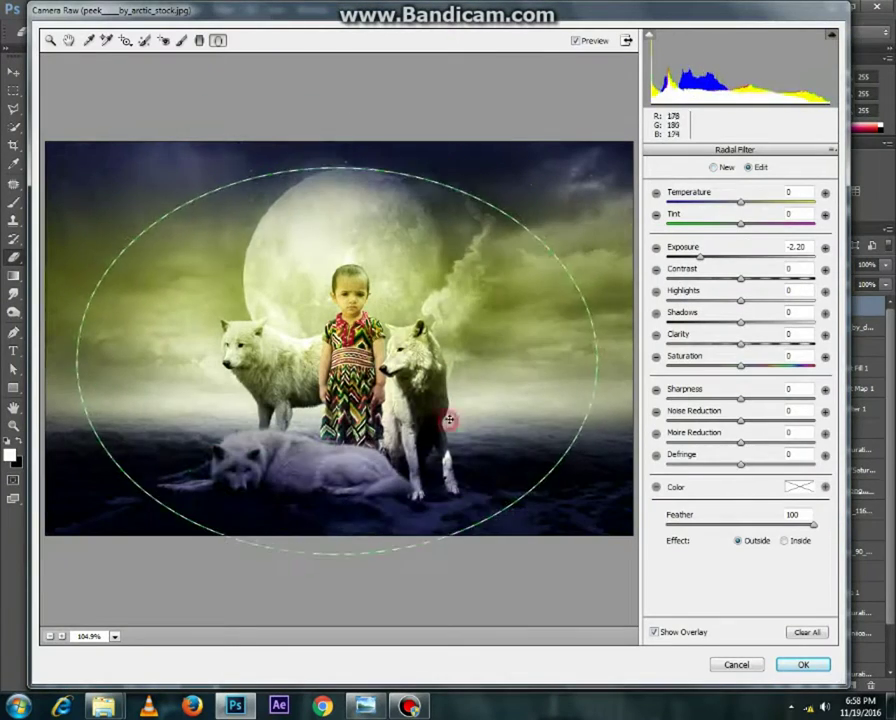
pyautogui.moveTo(700, 257); pyautogui.dragTo(695, 258)
pyautogui.moveTo(740, 203); pyautogui.dragTo(720, 205)
pyautogui.moveTo(740, 301); pyautogui.dragTo(720, 302)
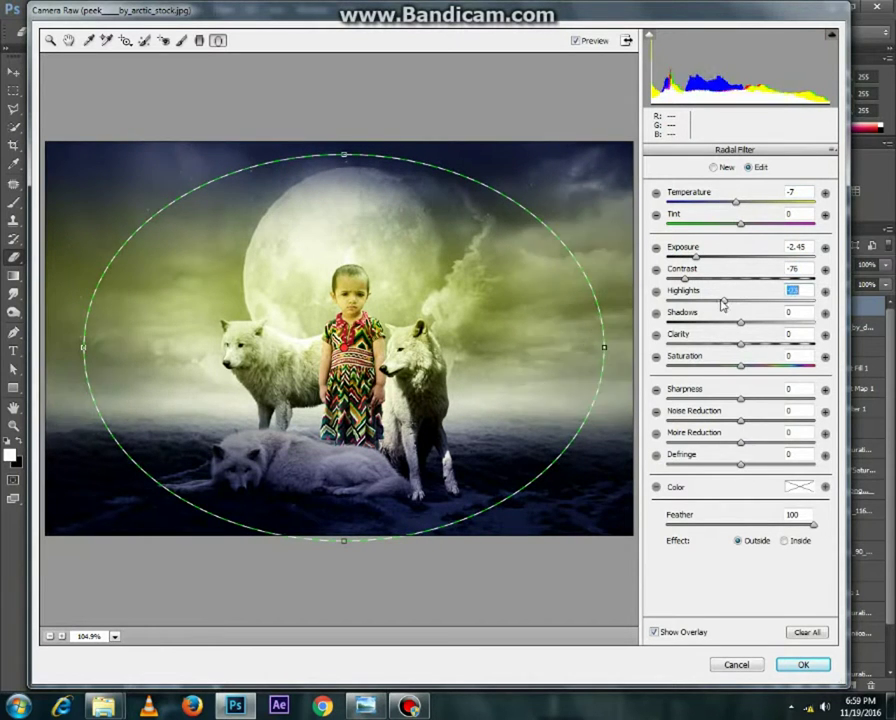
pyautogui.moveTo(740, 344); pyautogui.dragTo(714, 346)
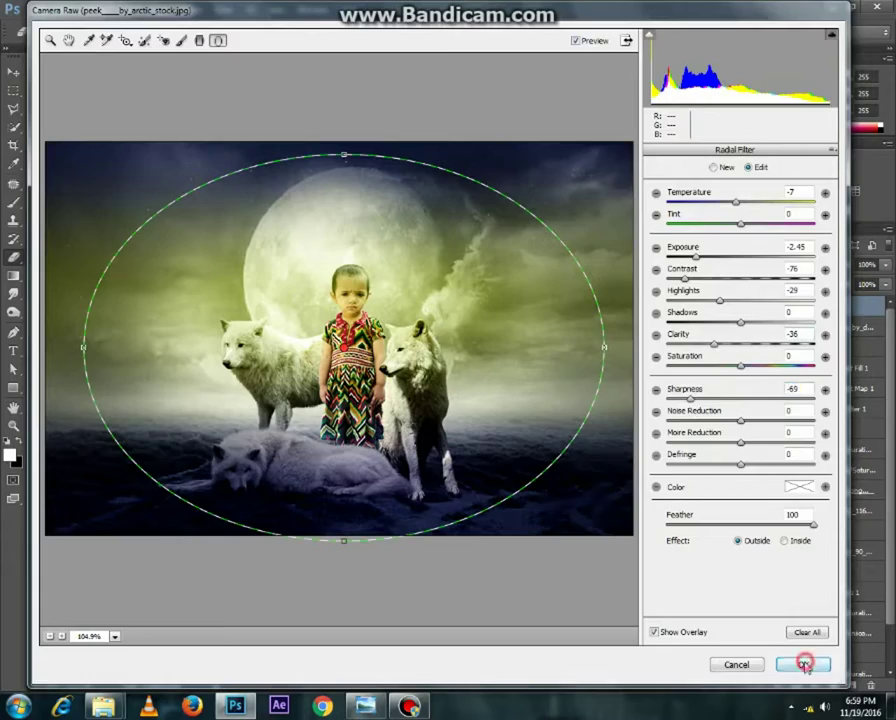
pyautogui.click(806, 666)
# Restart the Camera Raw grade, brightening exposure and dimming the whites and moon highlights.
pyautogui.click(224, 14)
pyautogui.click(250, 82)
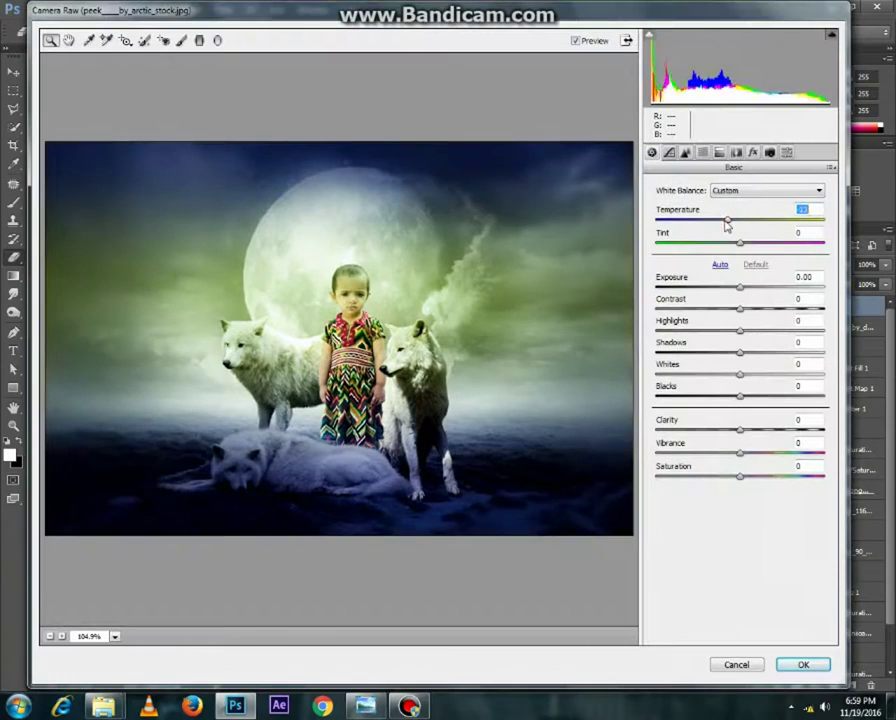
pyautogui.press('Escape')
pyautogui.hotkey('ctrl', 'shift', 'a')
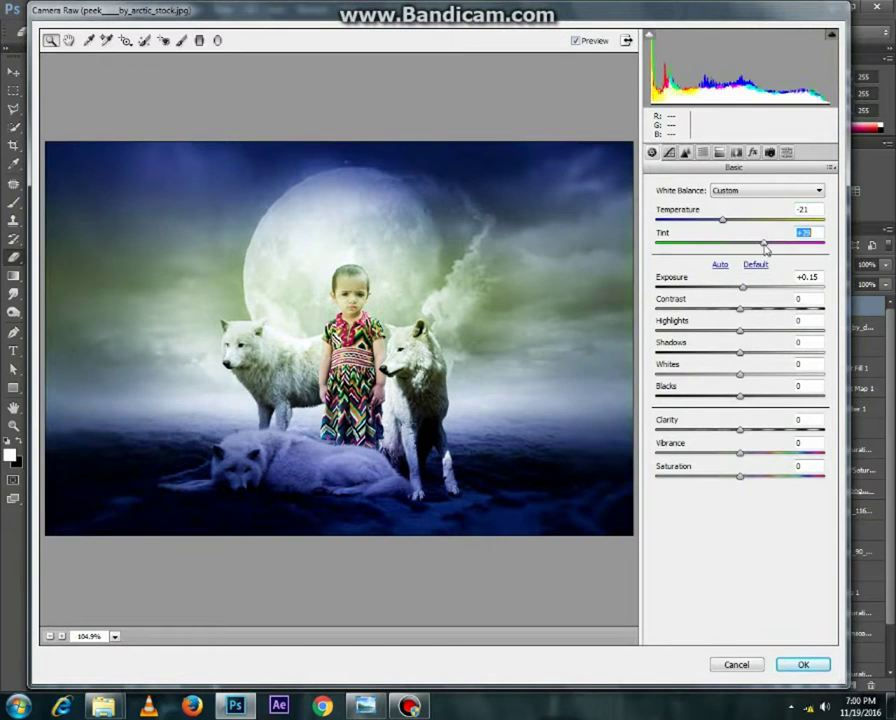
pyautogui.moveTo(742, 287); pyautogui.dragTo(747, 289)
pyautogui.moveTo(718, 384); pyautogui.dragTo(750, 355)
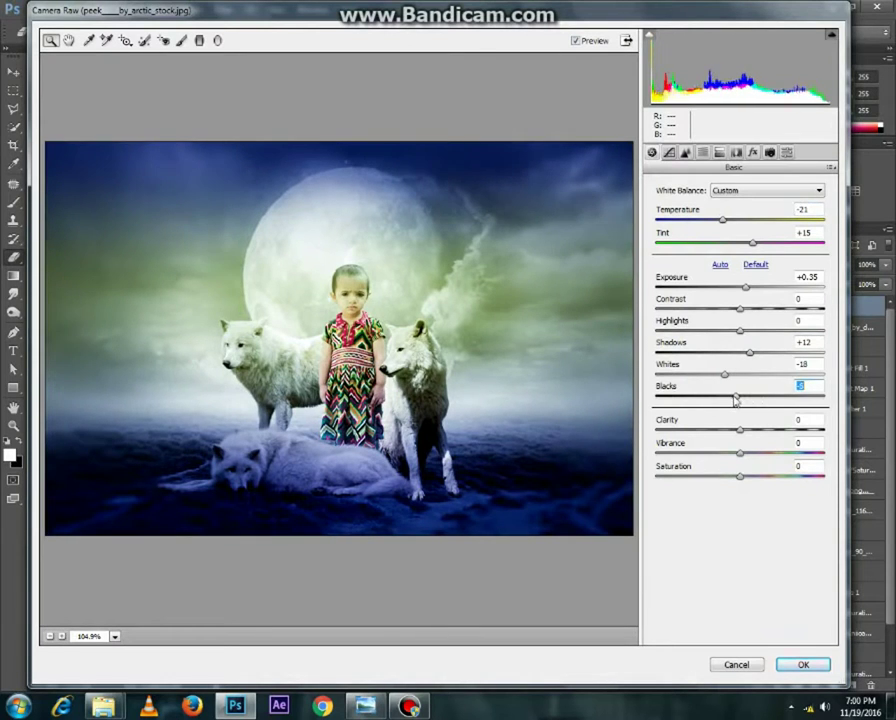
# Add a large radial circle with near-zero exposure, cooler tone and slightly more saturation inside.
pyautogui.press('j')
pyautogui.moveTo(248, 260)
pyautogui.mouseDown()
pyautogui.moveTo(324, 278)
pyautogui.moveTo(372, 200)
pyautogui.mouseUp()
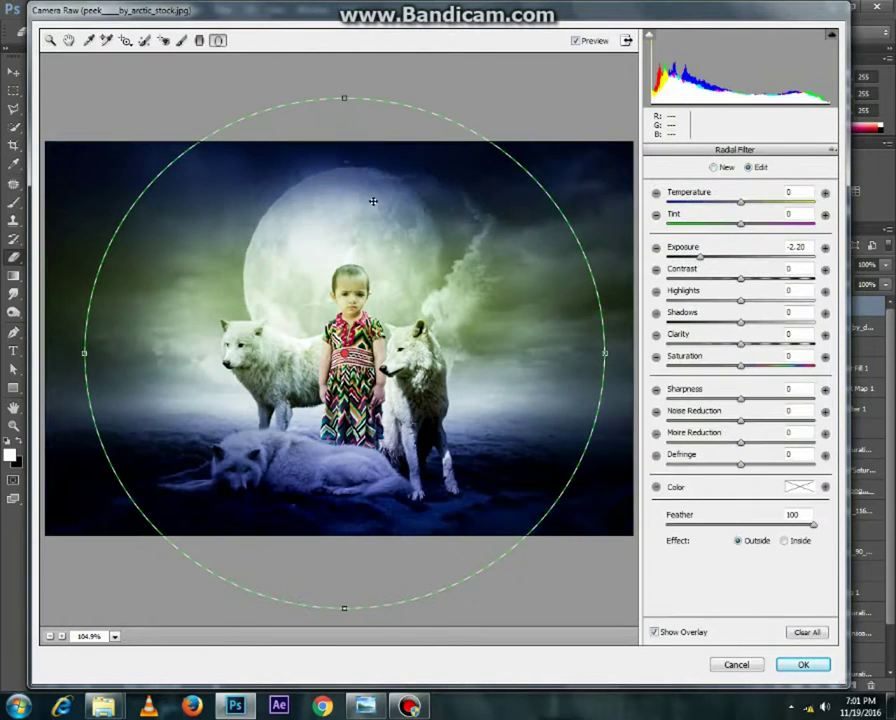
pyautogui.click(784, 540)
pyautogui.moveTo(708, 257); pyautogui.dragTo(743, 266)
pyautogui.moveTo(743, 199); pyautogui.dragTo(735, 202)
pyautogui.moveTo(751, 370); pyautogui.dragTo(748, 376)
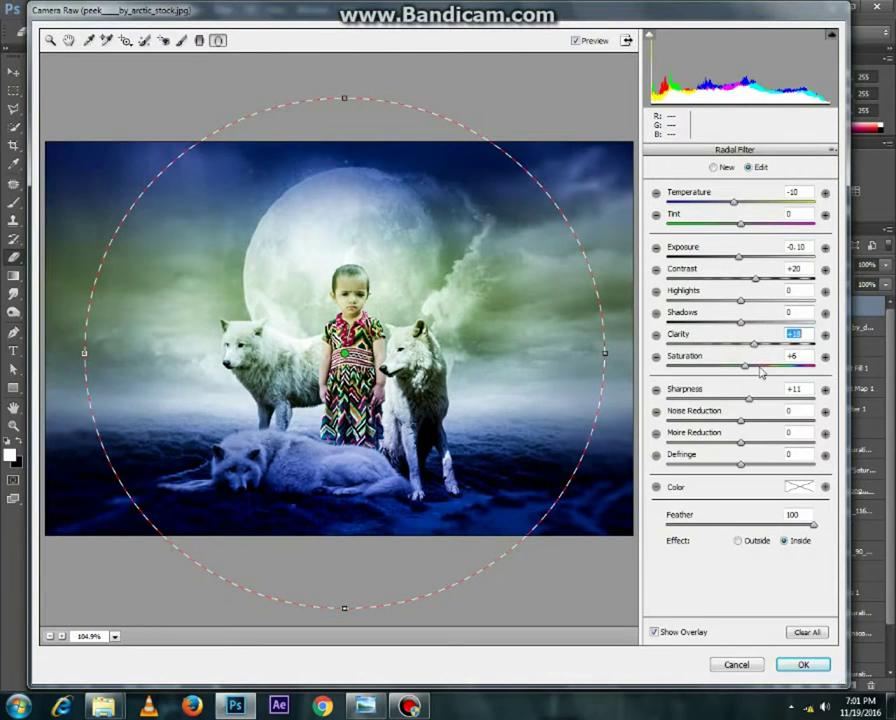
pyautogui.click(803, 664)
# Try pulling down the Blue channel in Curves, then cancel the change.
pyautogui.hotkey('ctrl', 'm')
pyautogui.click(686, 308)
pyautogui.click(672, 356)
pyautogui.moveTo(743, 404); pyautogui.dragTo(744, 426)
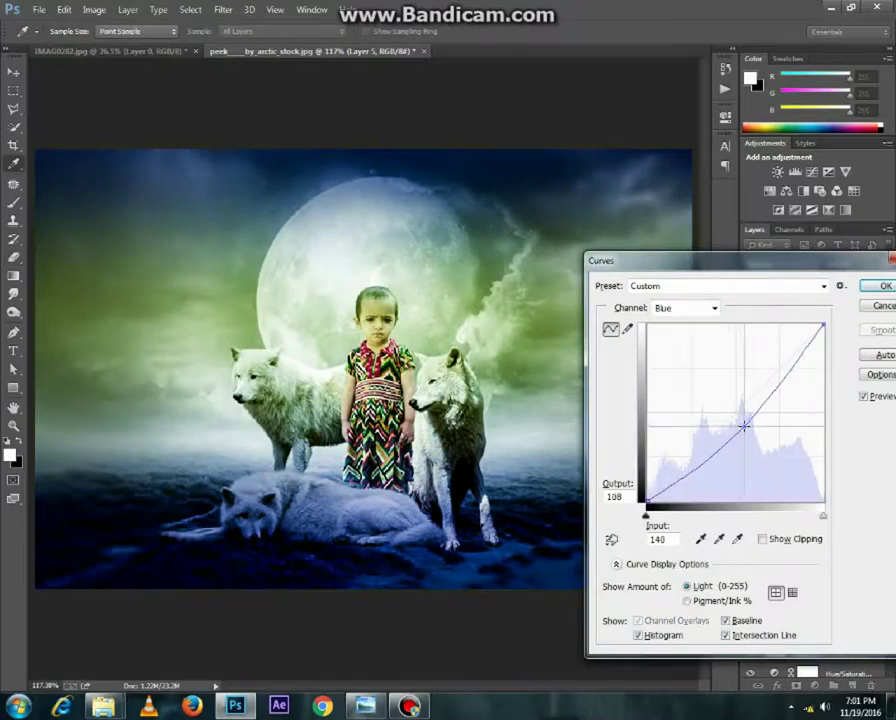
pyautogui.click(886, 310)
# Run the HDR Fix light action from the ForFx HDR Tools set.
pyautogui.click(725, 88)
pyautogui.click(604, 264)
pyautogui.click(643, 278)
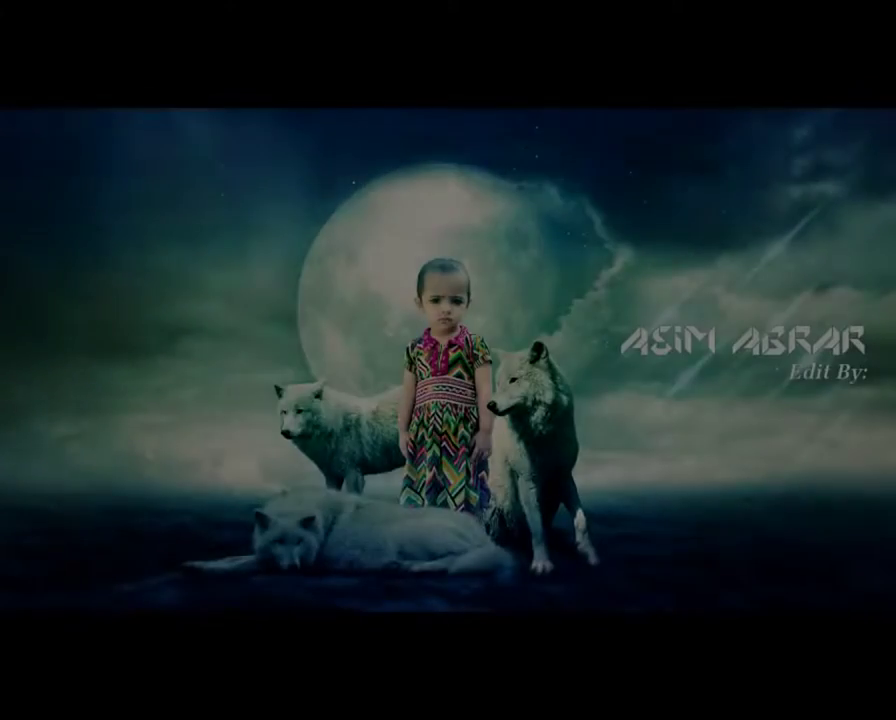